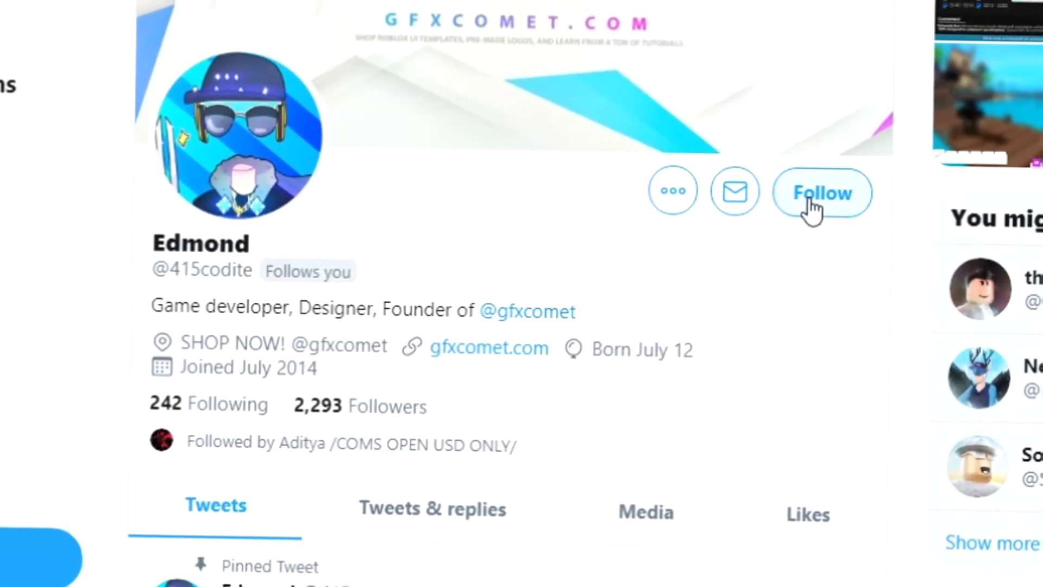
# - Follow the designer's profile and GFX COMET, turning on notifications for each
pyautogui.click(809, 207)
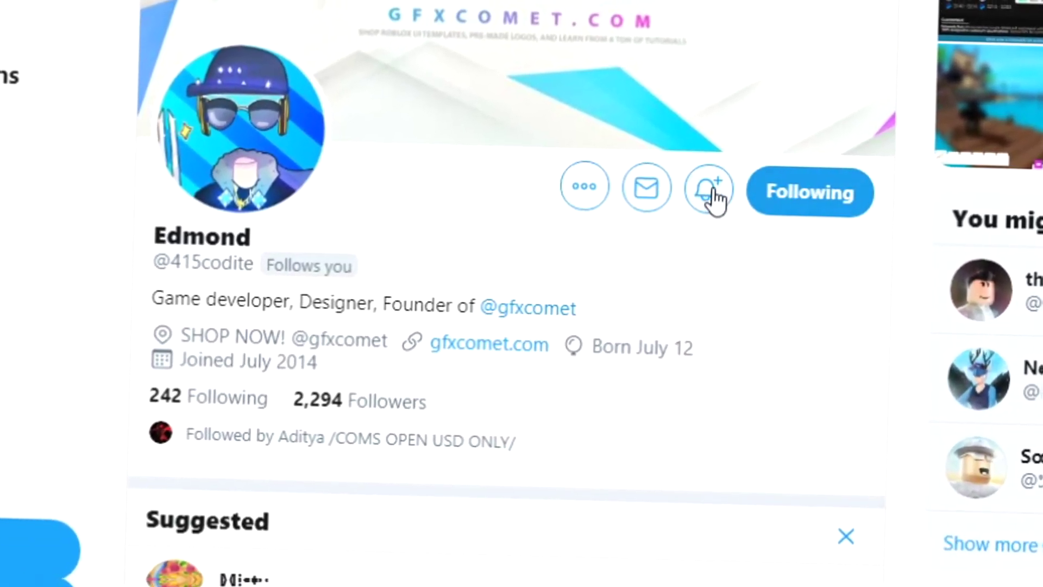
pyautogui.click(708, 191)
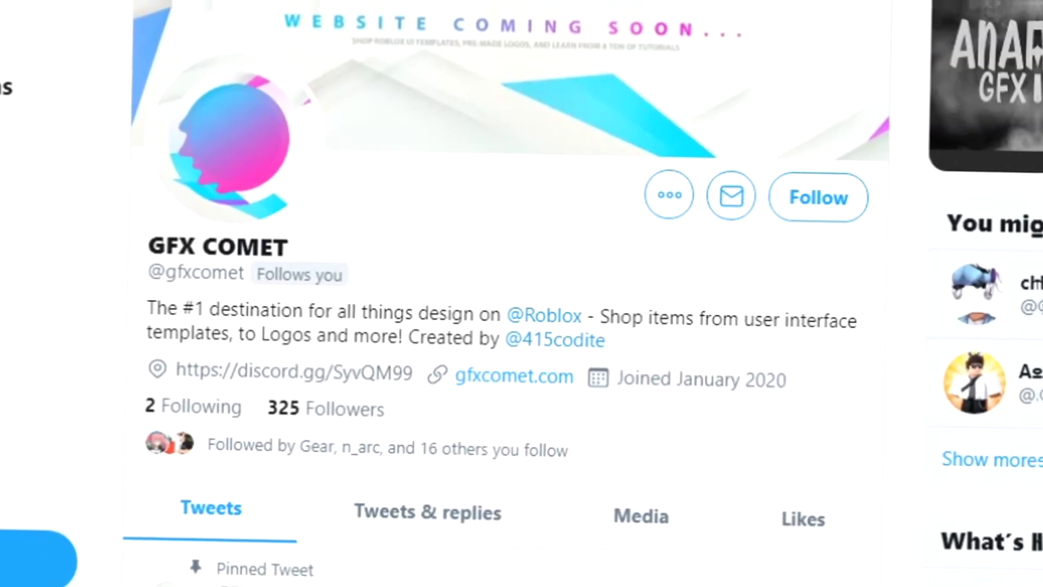
pyautogui.click(825, 204)
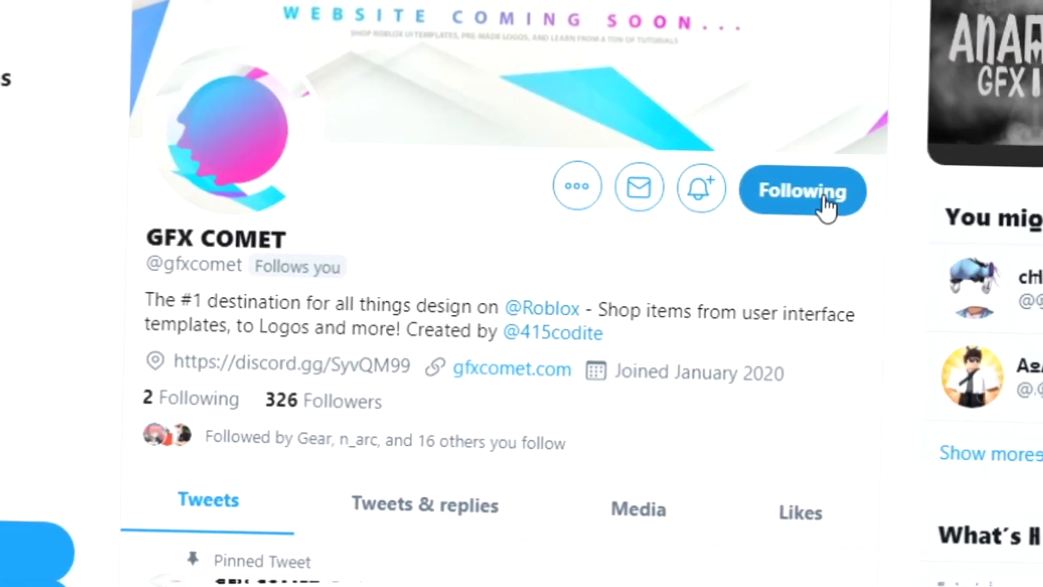
pyautogui.click(701, 191)
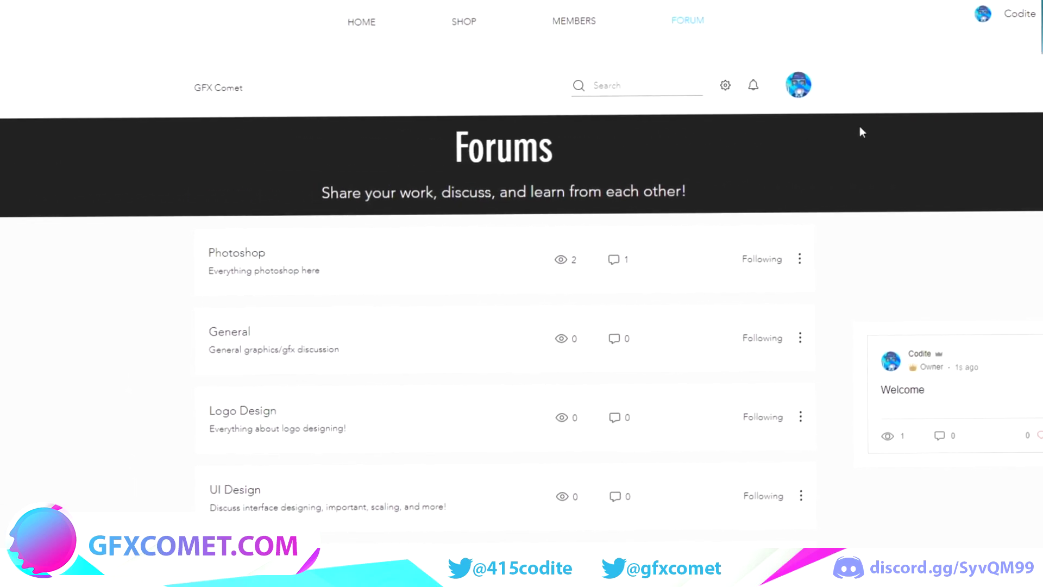
# - Scroll the GFX Comet Forums page down to New Posts and back up
pyautogui.scroll(-5, 496, 205)
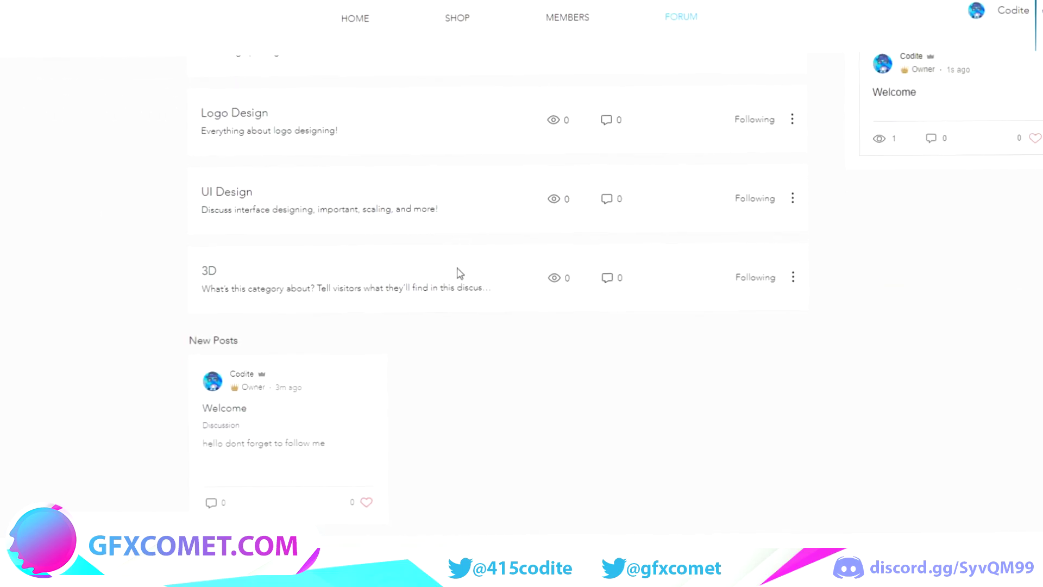
pyautogui.scroll(5, 461, 273)
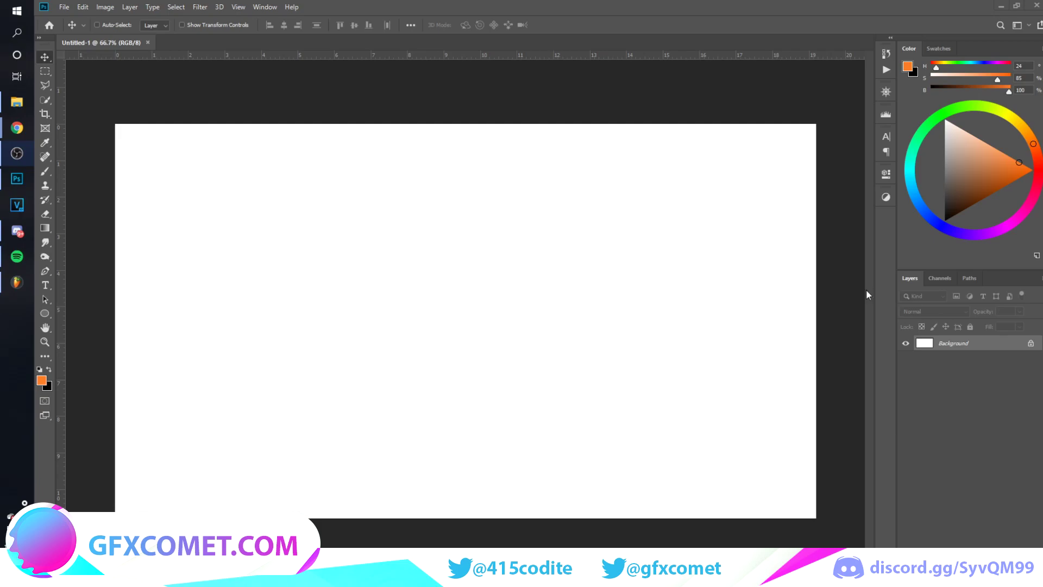
# - Set a smaller brush with black foreground over orange, then bring up the pen tools list
pyautogui.click(45, 271)
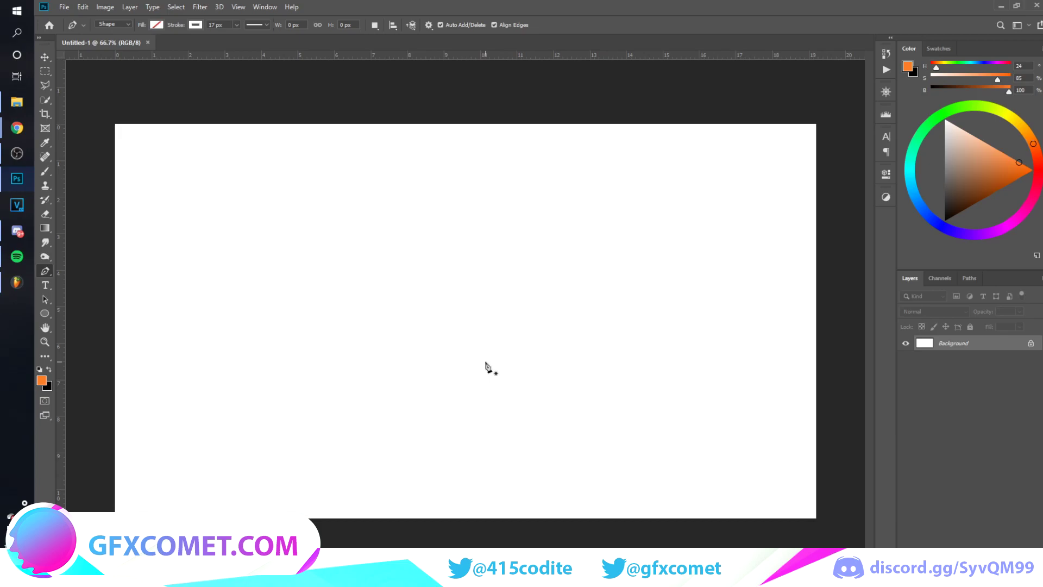
pyautogui.press('b')
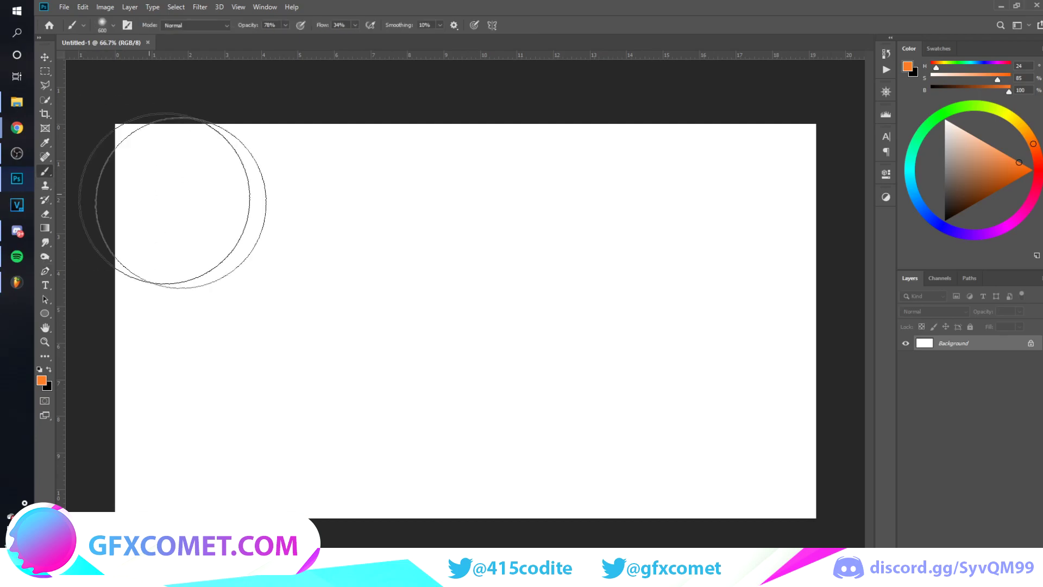
pyautogui.click(49, 370)
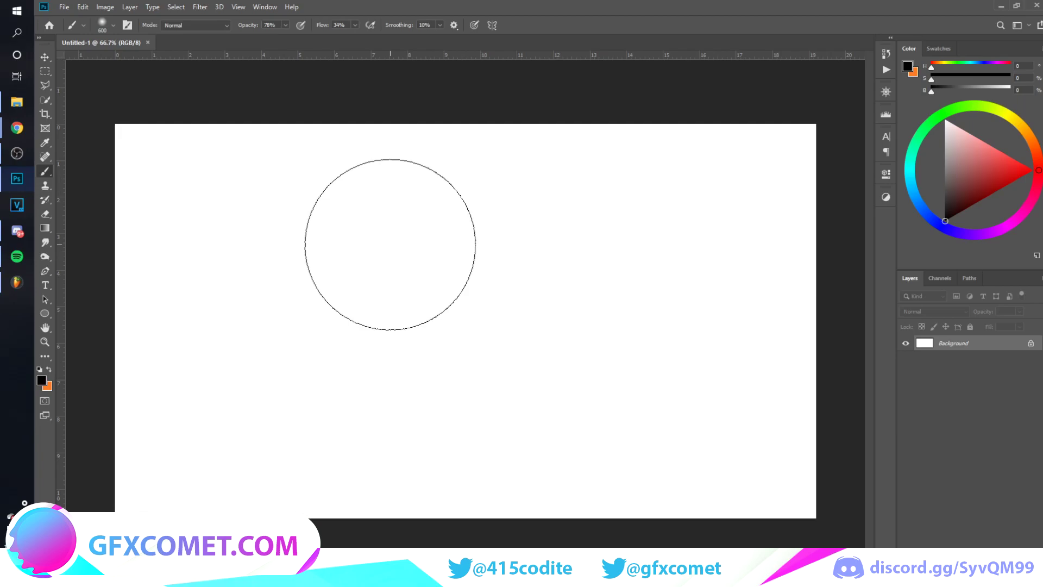
pyautogui.press('[')
pyautogui.press('[')
pyautogui.press('[')
pyautogui.press('[')
pyautogui.press('[')
pyautogui.press('[')
pyautogui.press('[')
pyautogui.press('[')
pyautogui.press('[')
pyautogui.press('[')
pyautogui.press('[')
pyautogui.press('[')
pyautogui.press('[')
pyautogui.press('[')
pyautogui.press('[')
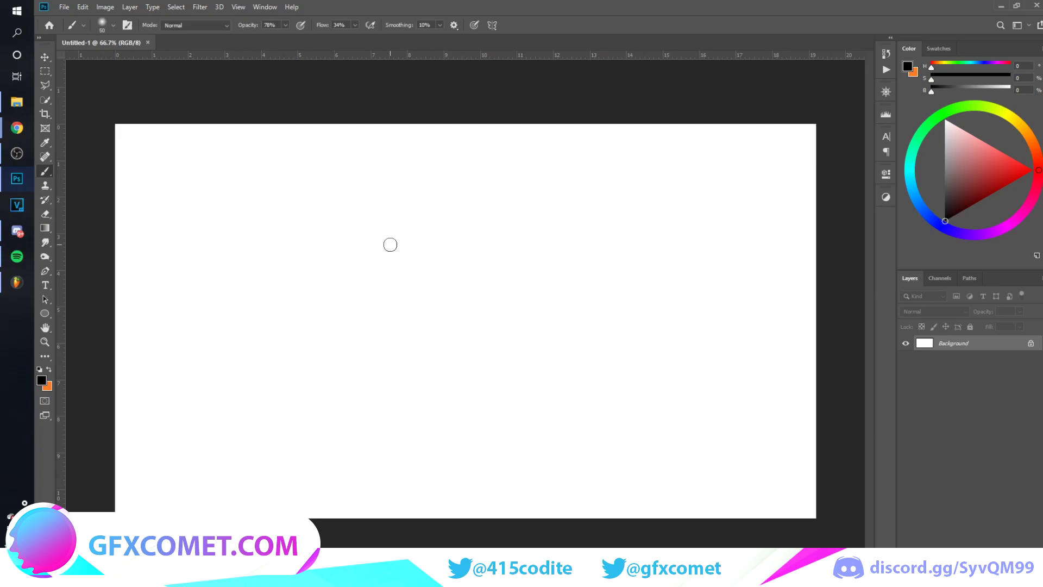
pyautogui.click(46, 274)
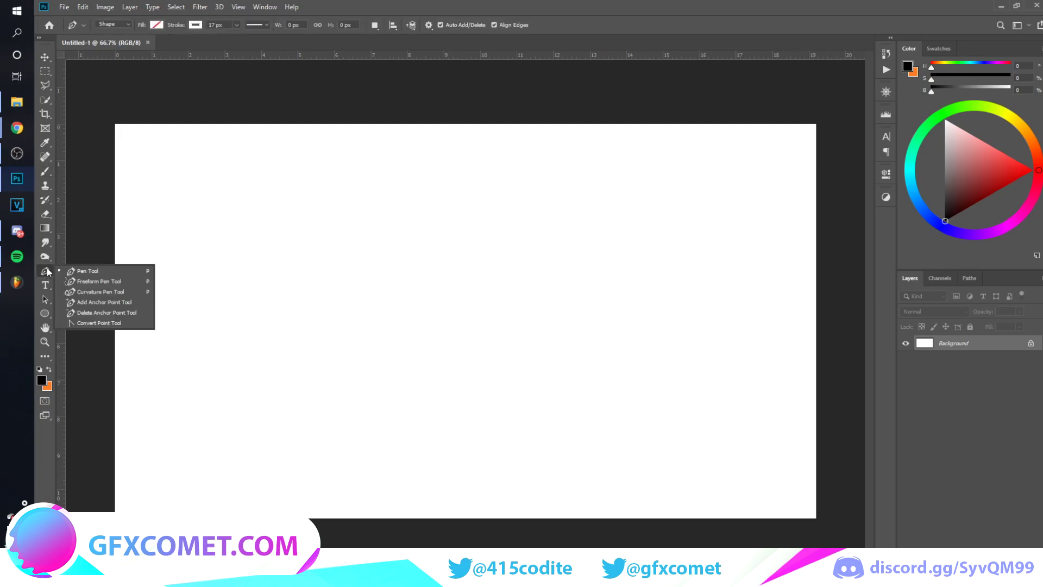
# - Choose the standard Pen Tool, add empty Layer 1, and switch pen mode from Shape to Path
pyautogui.click(48, 272)
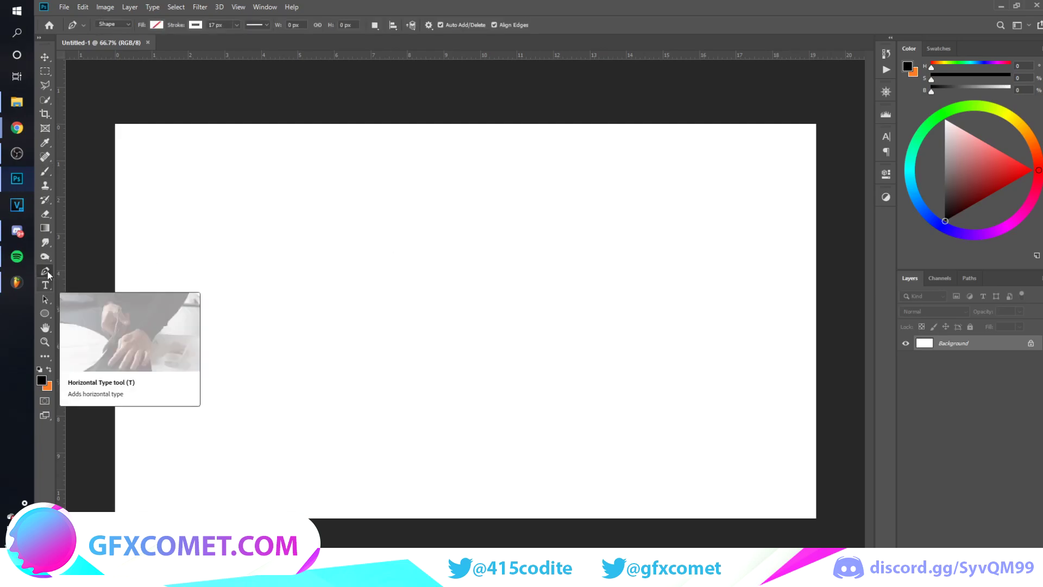
pyautogui.rightClick(48, 274)
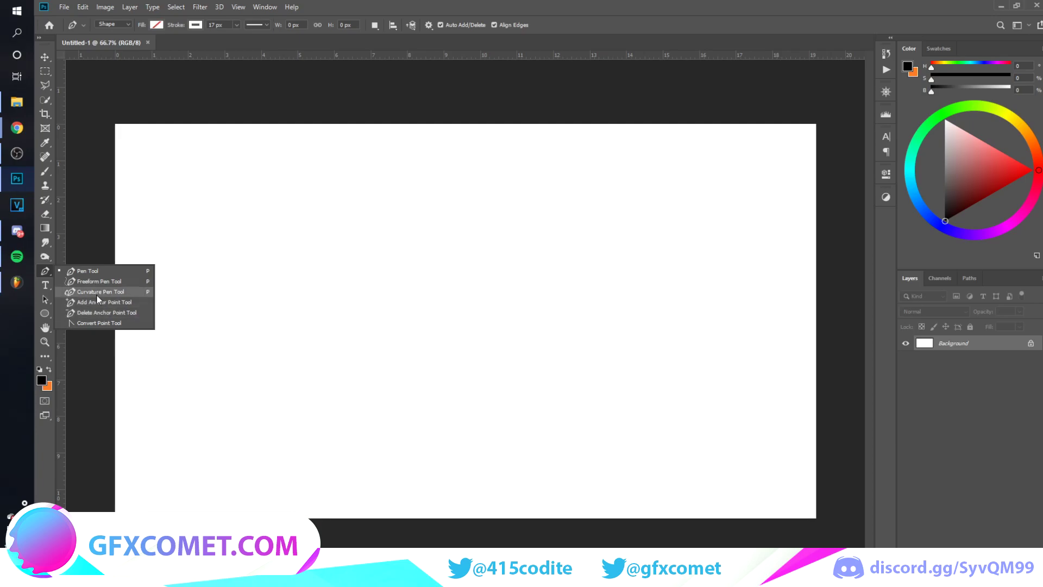
pyautogui.click(77, 271)
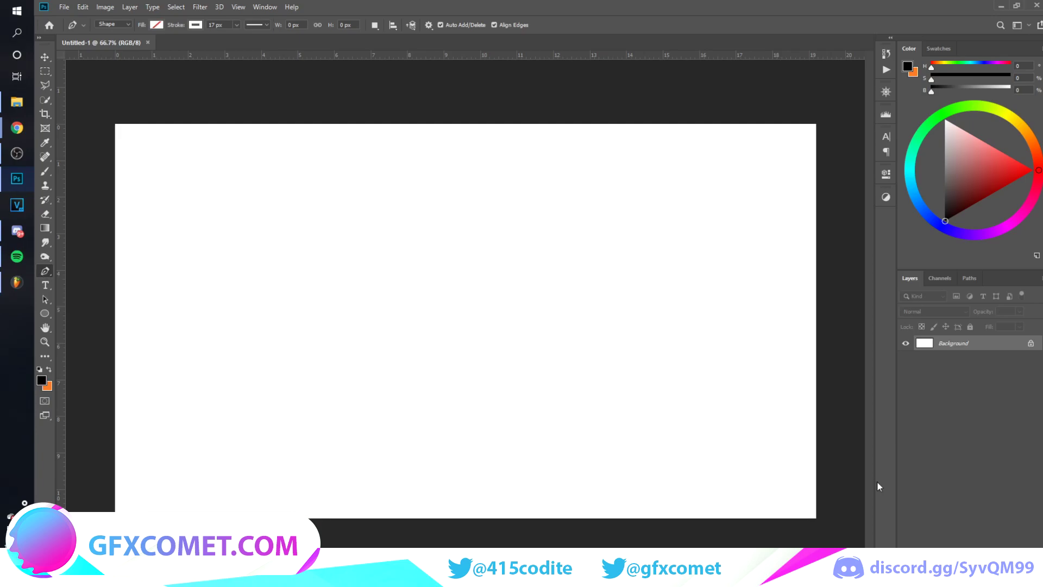
pyautogui.hotkey('ctrl', 'shift', 'alt', 'n')
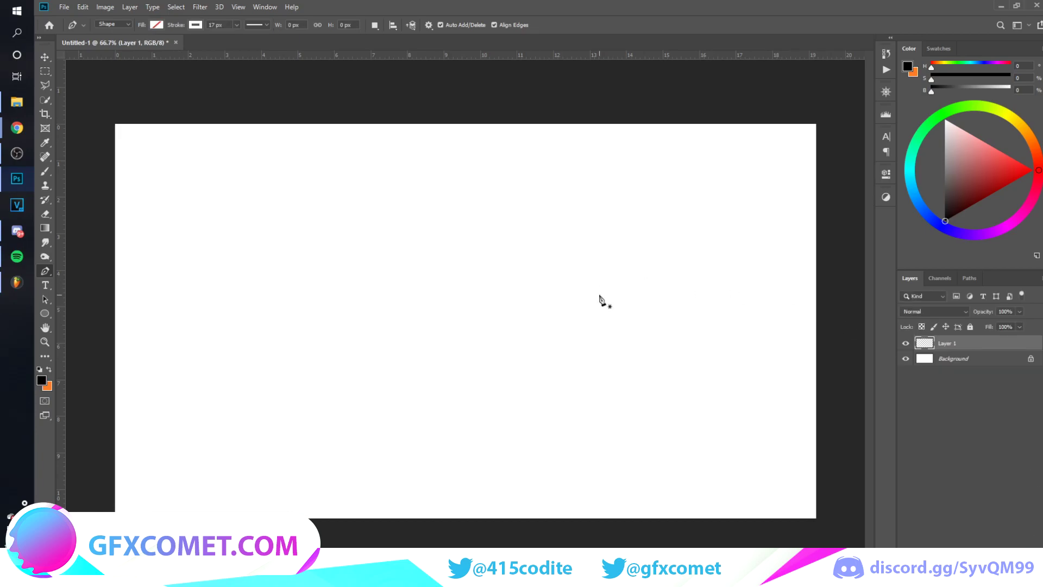
pyautogui.click(110, 26)
pyautogui.click(117, 41)
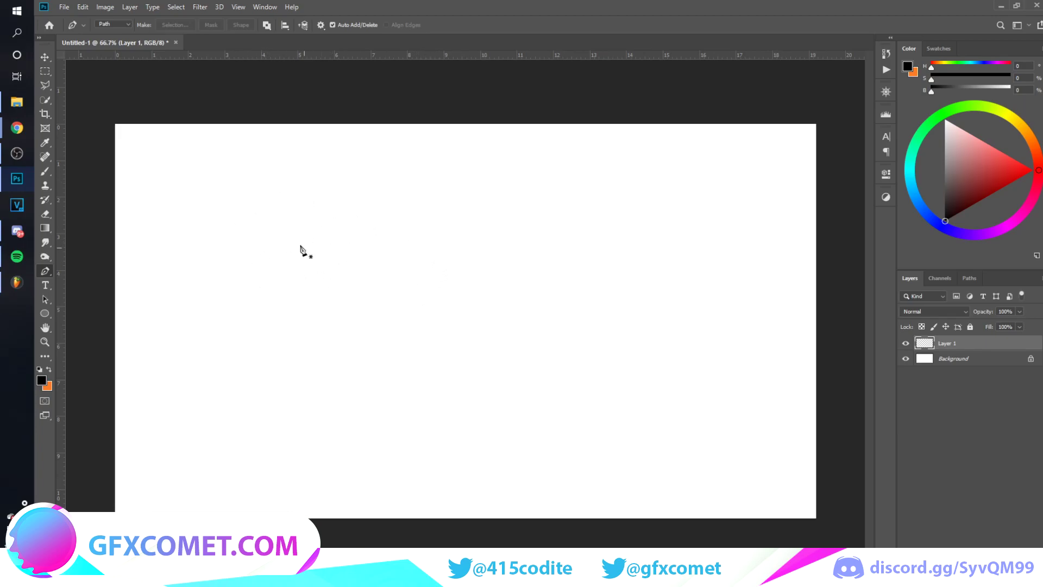
# - Draw a straight pen path between two points and paint a dot at its start on Layer 2
pyautogui.click(231, 220)
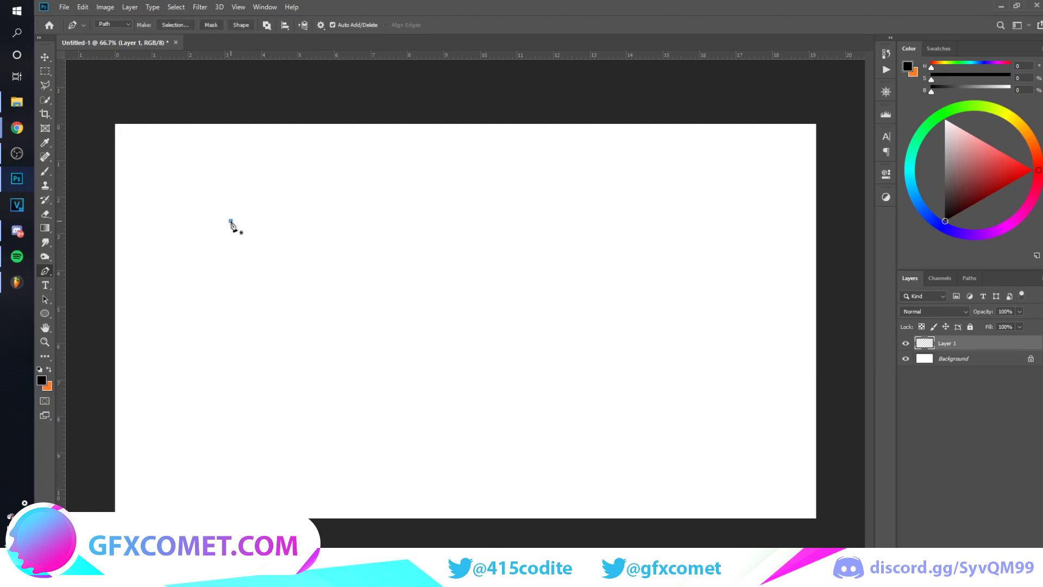
pyautogui.click(676, 347)
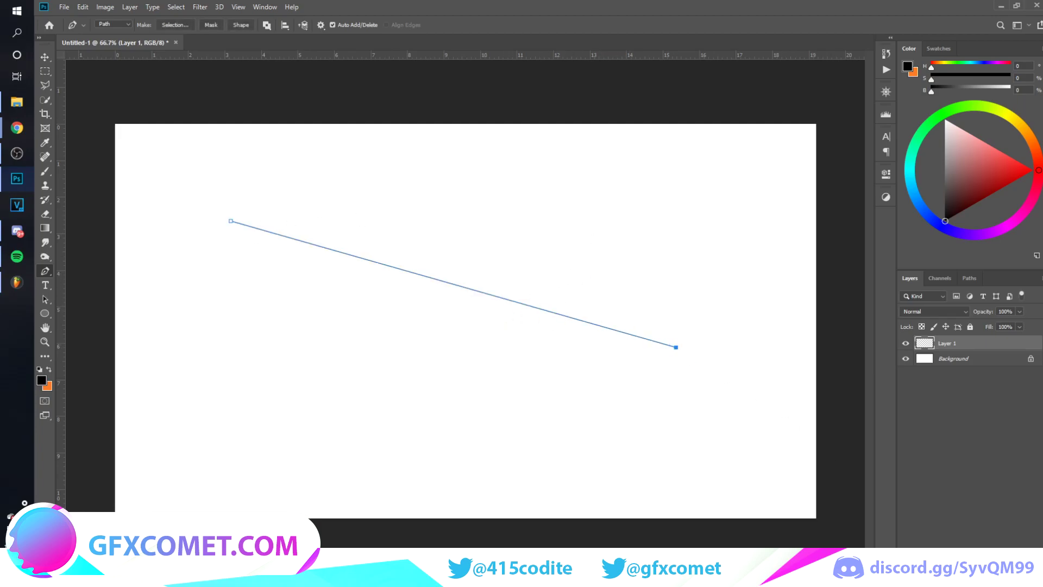
pyautogui.hotkey('ctrl', 'shift', 'alt', 'n')
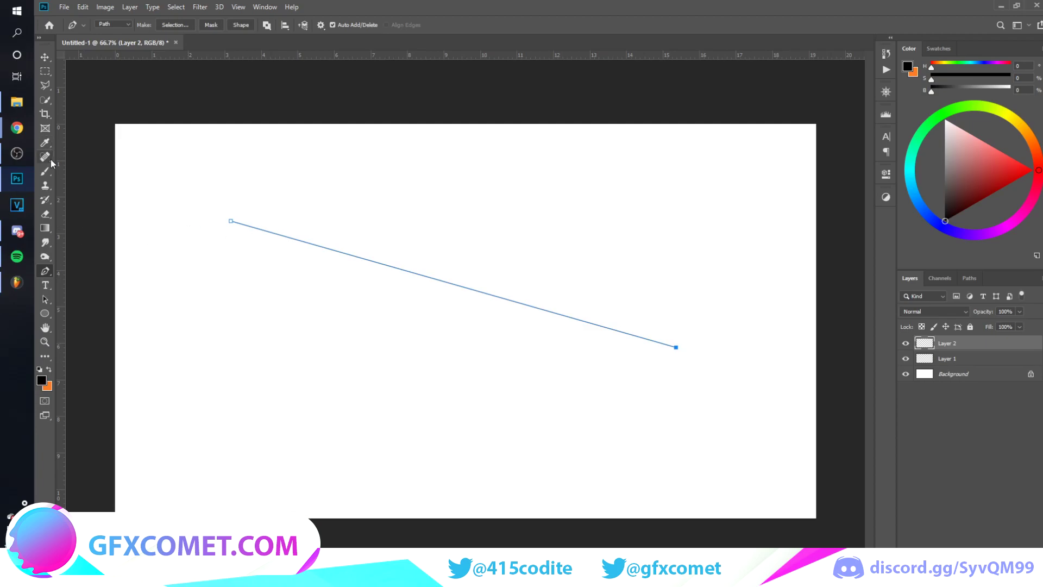
pyautogui.click(48, 176)
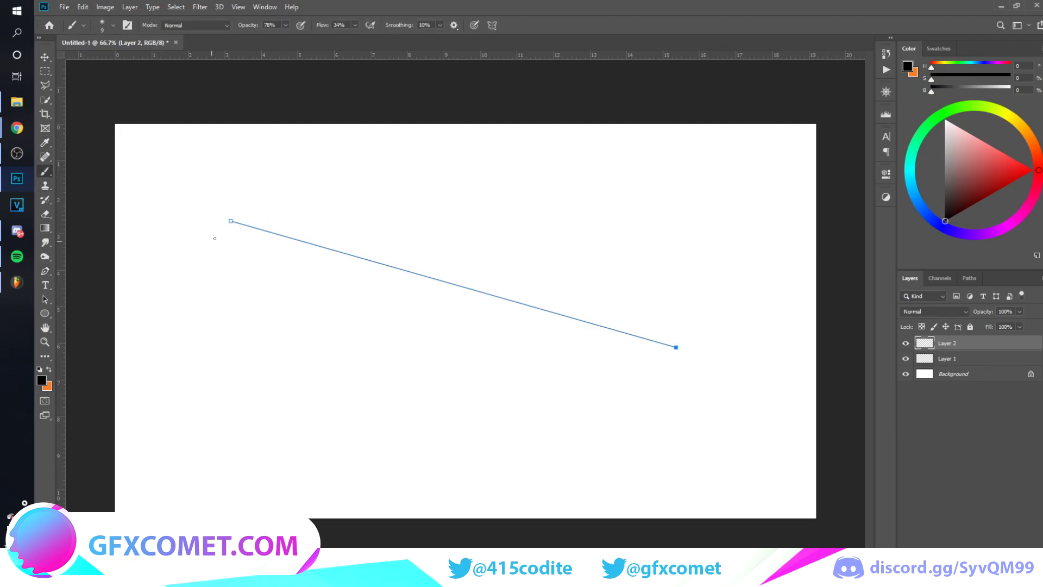
pyautogui.press(']')
pyautogui.click(231, 220)
# - Hand-letter A and B beside the path's endpoints with a smaller brush, then reselect Layer 1
pyautogui.click(113, 26)
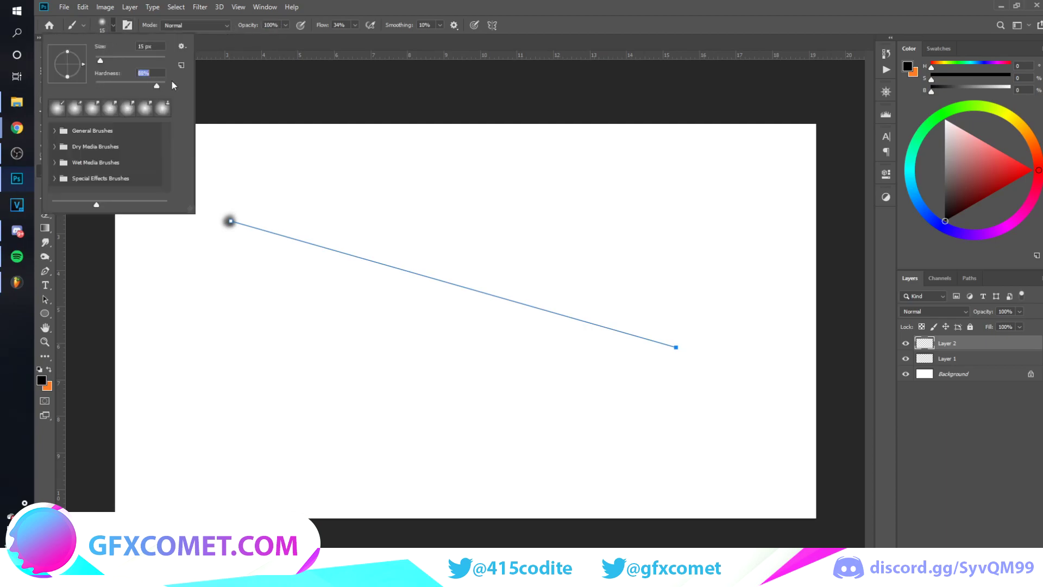
pyautogui.press('Return')
pyautogui.press('[')
pyautogui.press('[')
pyautogui.moveTo(248, 159)
pyautogui.mouseDown()
pyautogui.moveTo(236, 189)
pyautogui.moveTo(258, 185)
pyautogui.mouseUp()
pyautogui.moveTo(237, 175); pyautogui.dragTo(261, 173)
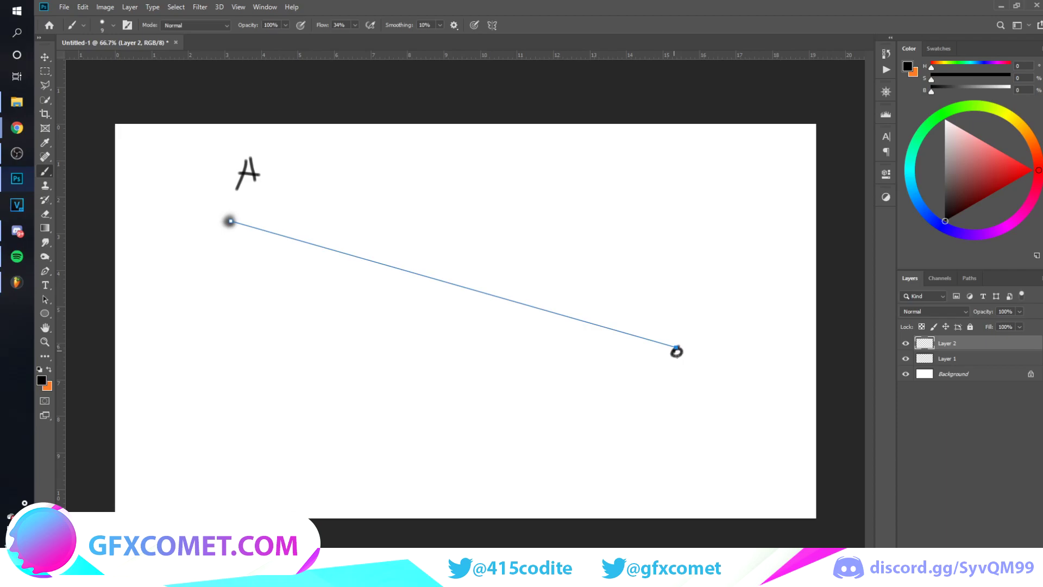
pyautogui.moveTo(703, 351); pyautogui.dragTo(717, 373)
pyautogui.click(966, 363)
pyautogui.press('p')
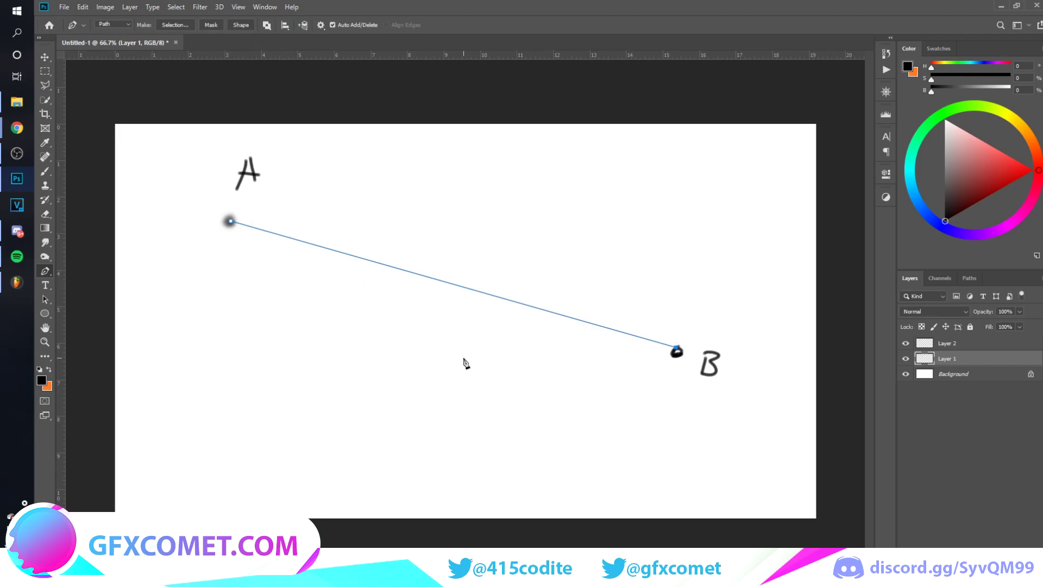
pyautogui.click(492, 295)
# - Add a middle anchor on the A–B path, nudge it with arrow keys, then pick point B
pyautogui.click(446, 282)
pyautogui.press('Up')
pyautogui.press('Up')
pyautogui.press('Up')
pyautogui.press('Up')
pyautogui.press('Up')
pyautogui.press('Up')
pyautogui.press('Up')
pyautogui.press('Up')
pyautogui.press('Up')
pyautogui.press('Up')
pyautogui.press('Up')
pyautogui.press('Up')
pyautogui.press('Up')
pyautogui.press('Up')
pyautogui.press('Up')
pyautogui.press('Up')
pyautogui.press('Up')
pyautogui.press('Up')
pyautogui.press('Up')
pyautogui.press('Up')
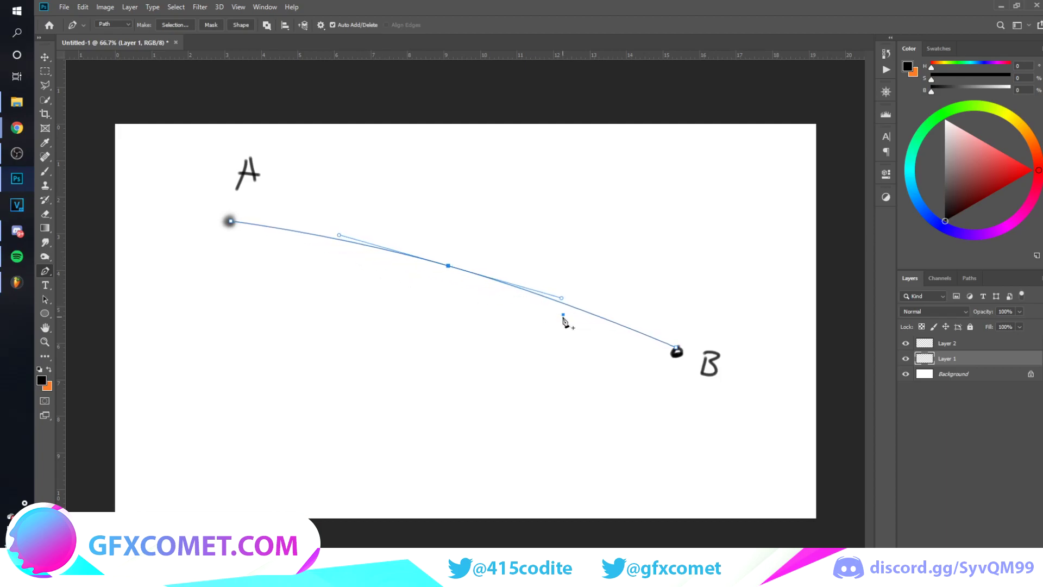
pyautogui.press('Up')
pyautogui.press('Up')
pyautogui.press('Up')
pyautogui.press('Up')
pyautogui.press('Up')
pyautogui.press('Up')
pyautogui.press('Up')
pyautogui.press('Up')
pyautogui.press('Up')
pyautogui.press('Up')
pyautogui.press('Up')
pyautogui.press('Up')
pyautogui.press('Up')
pyautogui.press('Up')
pyautogui.press('Up')
pyautogui.press('Up')
pyautogui.press('Up')
pyautogui.press('Up')
pyautogui.press('Up')
pyautogui.press('Up')
pyautogui.press('Right')
pyautogui.press('Right')
pyautogui.press('Right')
pyautogui.press('Right')
pyautogui.press('Right')
pyautogui.press('Right')
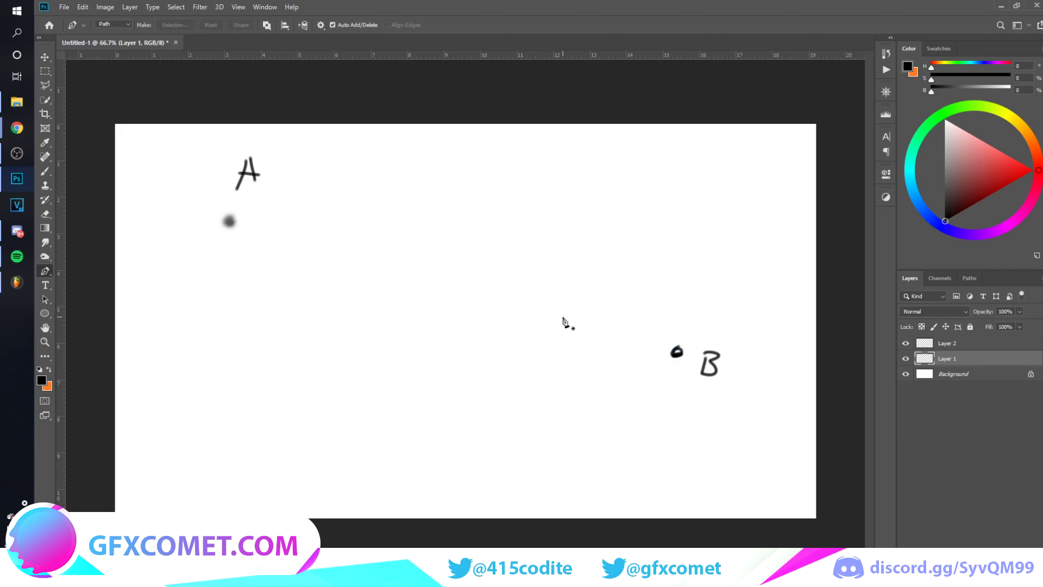
pyautogui.keyDown('ctrl'); pyautogui.click(676, 350); pyautogui.keyUp('ctrl')
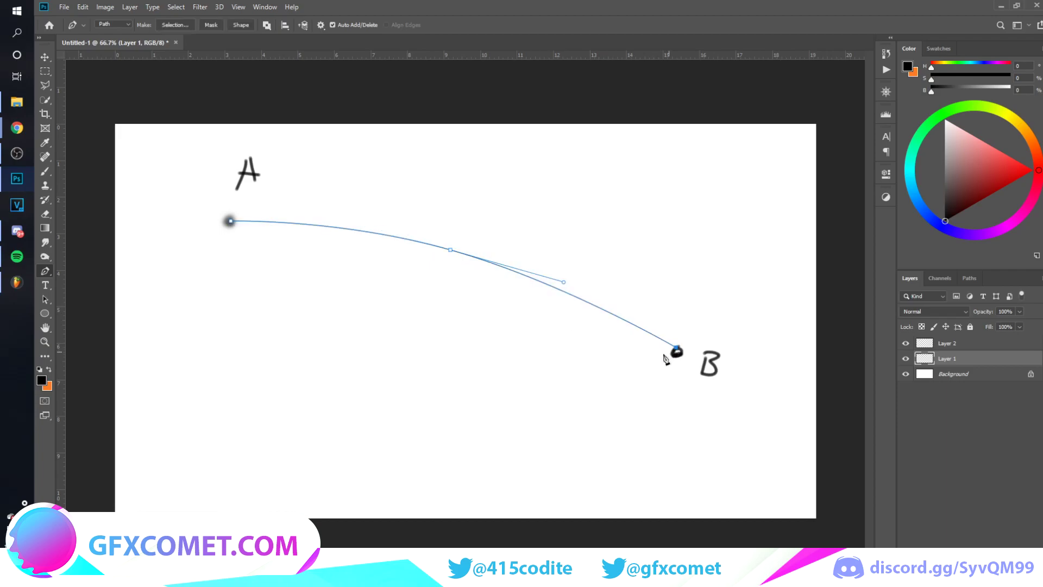
# - Try a cornered closure below and undo it, then close back to A via a curved lower-left point
pyautogui.click(407, 412)
pyautogui.click(231, 221)
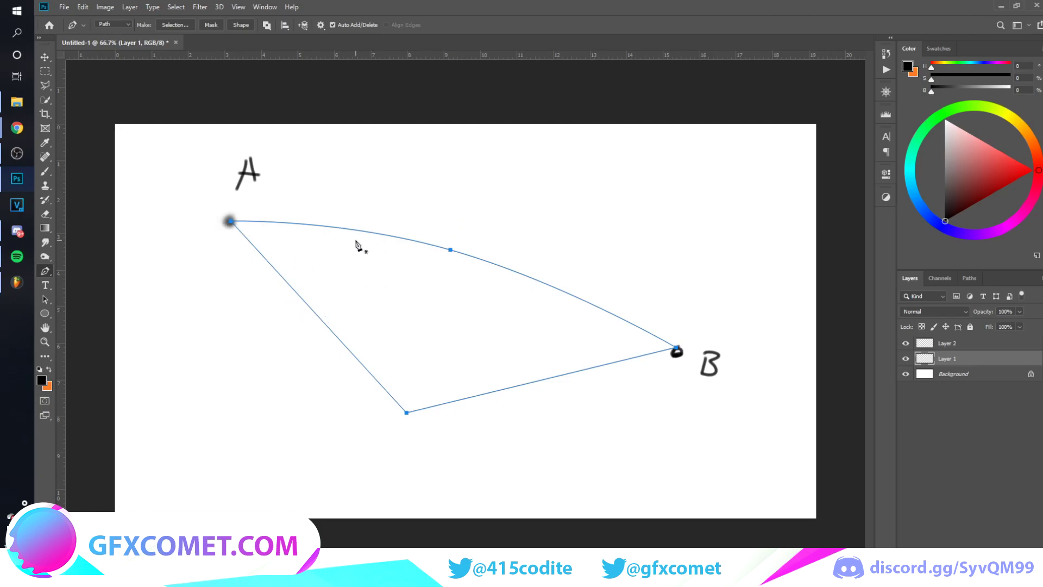
pyautogui.hotkey('ctrl', 'z')
pyautogui.hotkey('ctrl', 'z')
pyautogui.hotkey('ctrl', 'z')
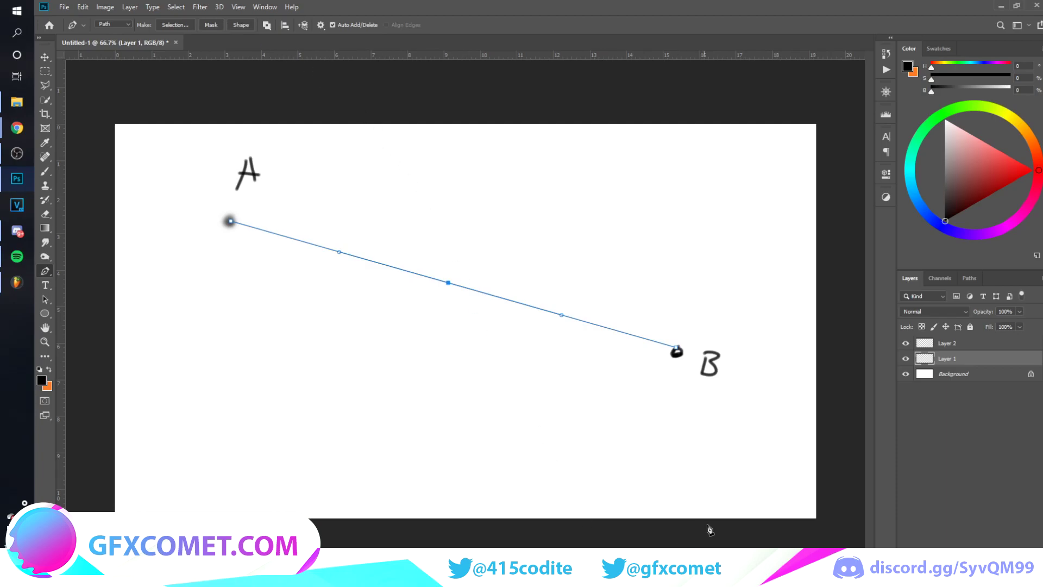
pyautogui.moveTo(368, 384); pyautogui.dragTo(217, 350)
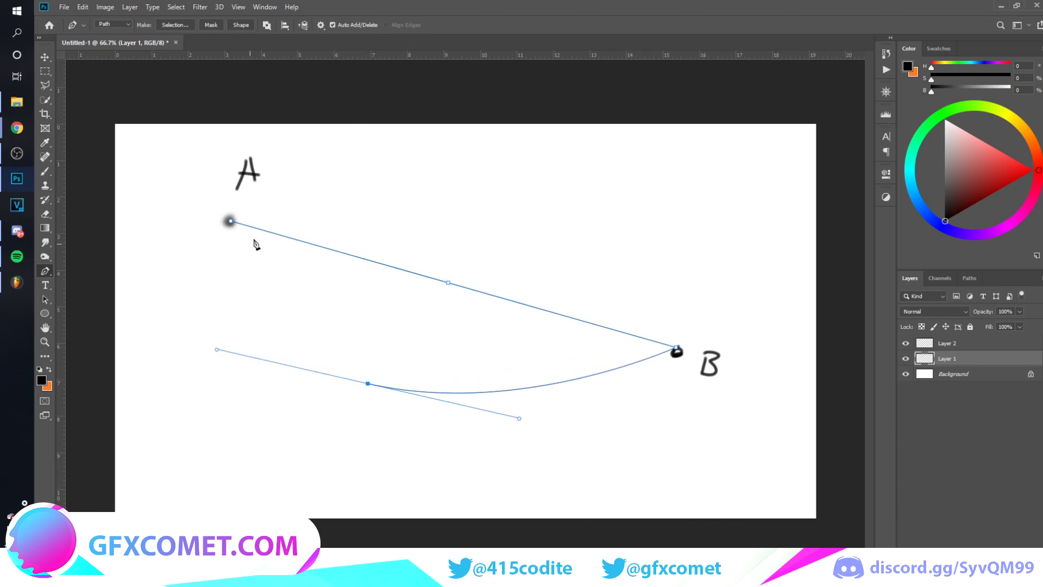
pyautogui.click(231, 222)
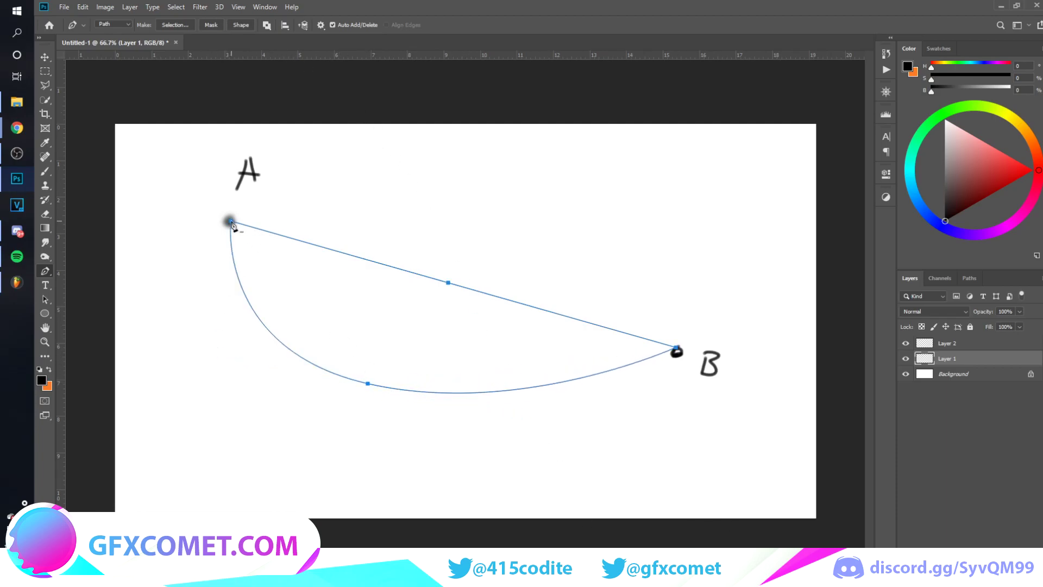
# - Convert the closed path into a selection and add a new layer
pyautogui.click(172, 24)
pyautogui.click(601, 162)
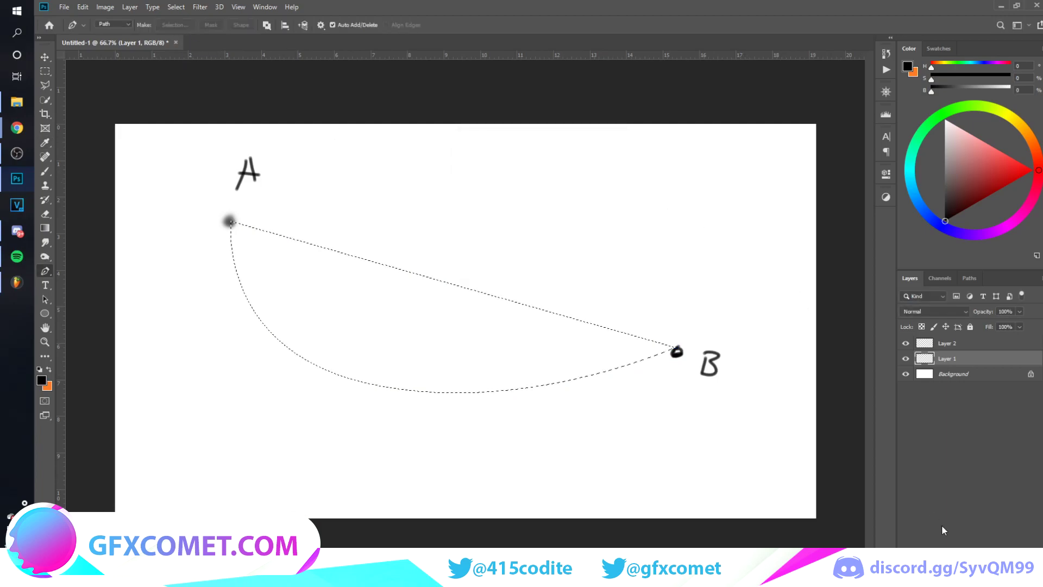
pyautogui.hotkey('ctrl', 'shift', 'alt', 'n')
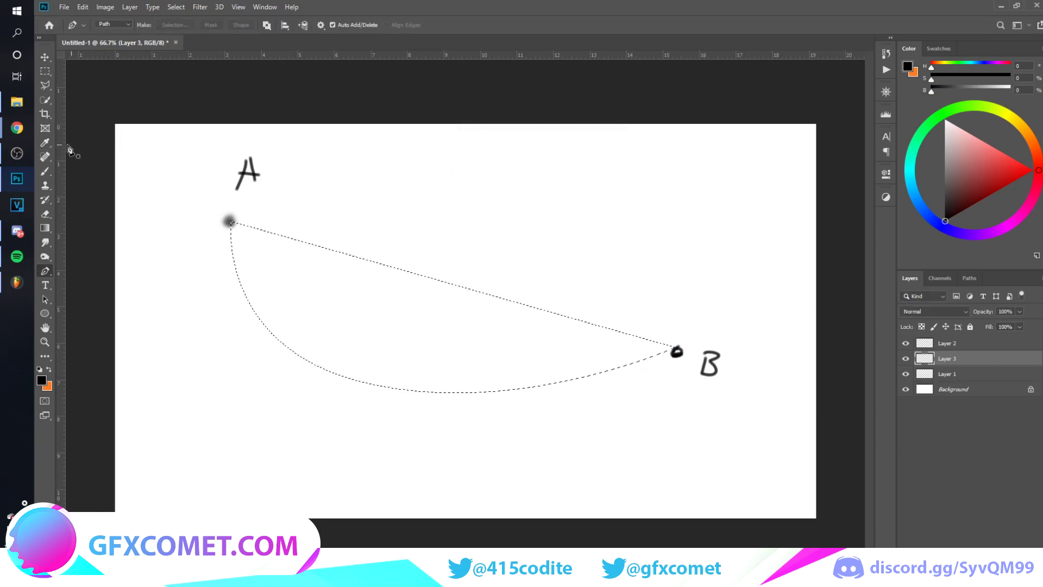
# - Paint soft orange inside the selection with a large brush at 73% opacity
pyautogui.click(46, 171)
pyautogui.click(49, 369)
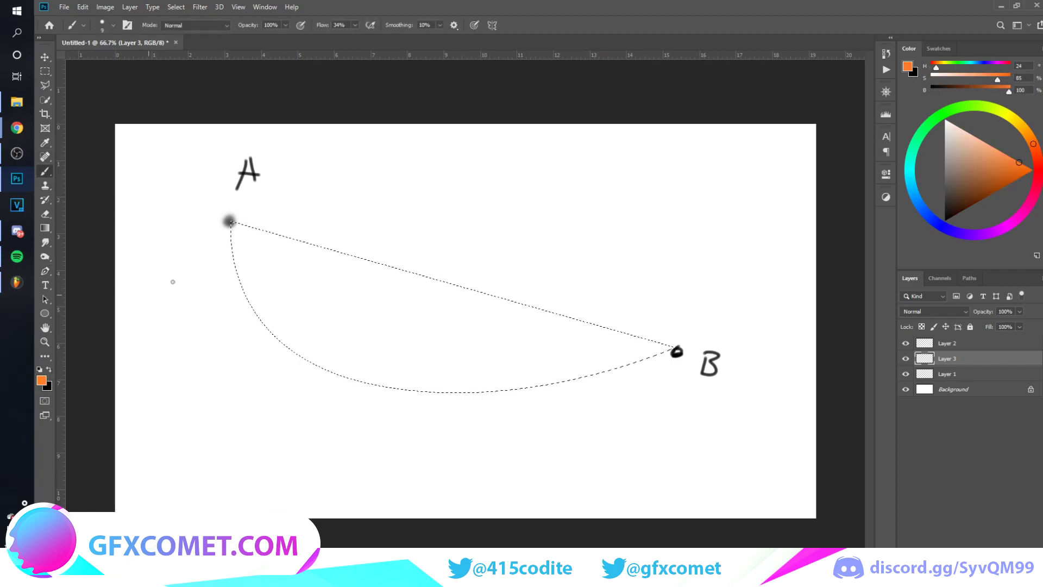
pyautogui.click(114, 25)
pyautogui.moveTo(248, 29); pyautogui.dragTo(233, 29)
pyautogui.press(']')
pyautogui.press(']')
pyautogui.press(']')
pyautogui.press(']')
pyautogui.press(']')
pyautogui.press(']')
pyautogui.press(']')
pyautogui.press(']')
pyautogui.press(']')
pyautogui.press(']')
pyautogui.press(']')
pyautogui.press(']')
pyautogui.press(']')
pyautogui.press(']')
pyautogui.press(']')
pyautogui.press(']')
pyautogui.press(']')
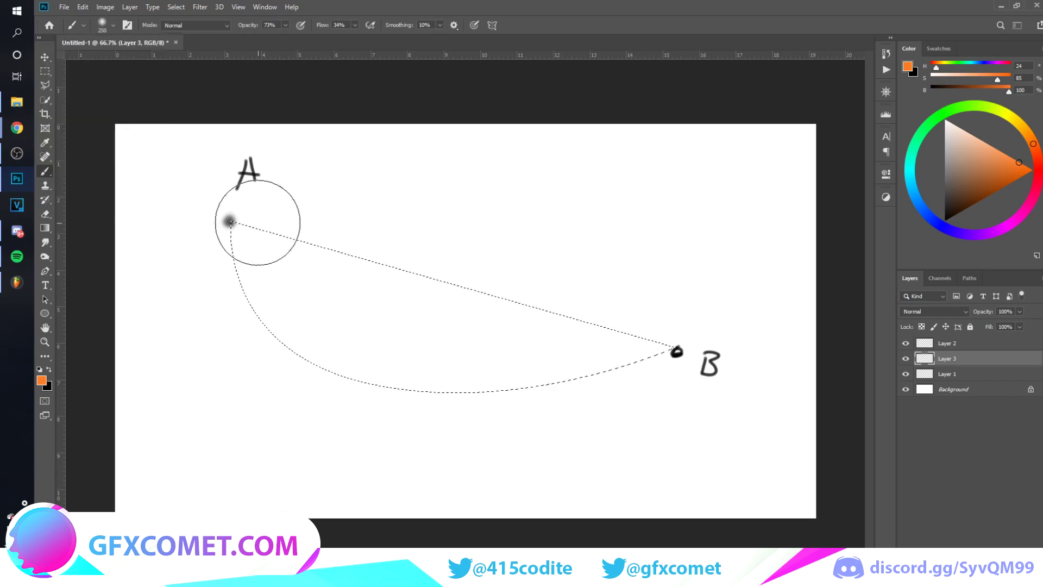
pyautogui.moveTo(217, 195)
pyautogui.mouseDown()
pyautogui.moveTo(319, 214)
pyautogui.moveTo(596, 310)
pyautogui.moveTo(739, 341)
pyautogui.mouseUp()
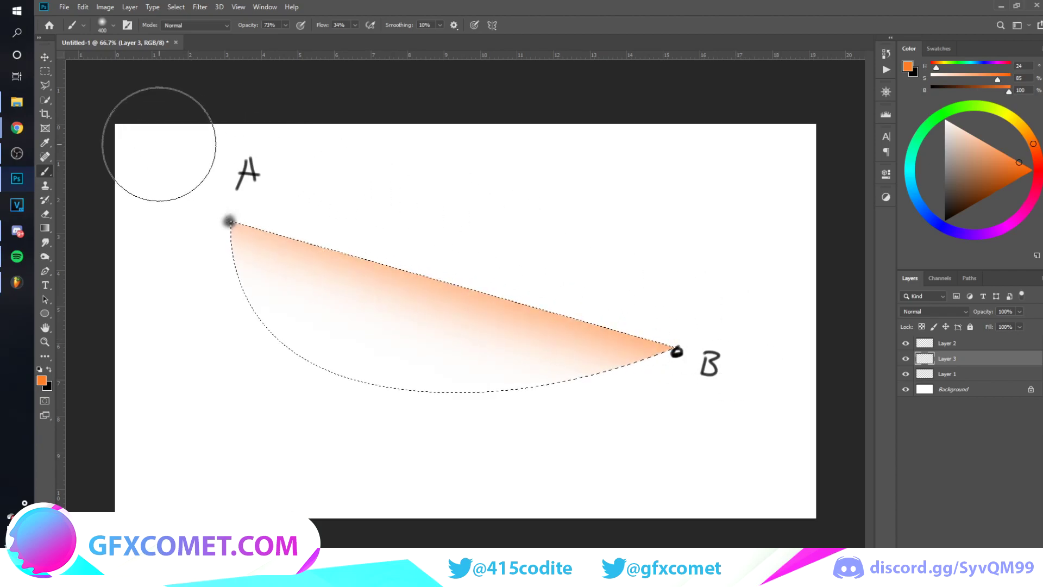
# - Deselect and undo the orange painting, extra layer and curve back to the straight A–B path
pyautogui.hotkey('ctrl', 'd')
pyautogui.press('v')
pyautogui.press('Delete')
pyautogui.hotkey('ctrl', 'z')
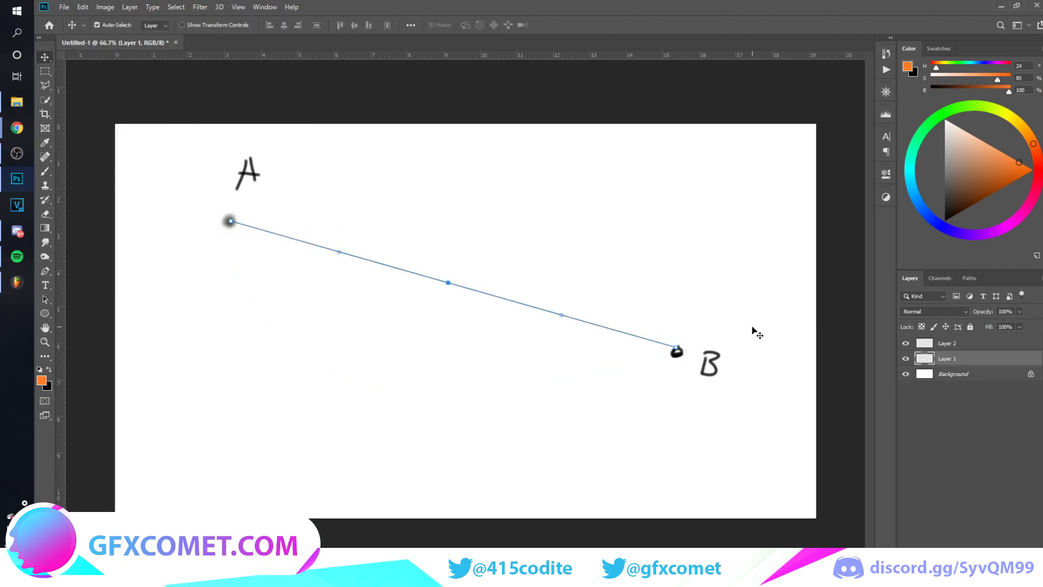
pyautogui.press('p')
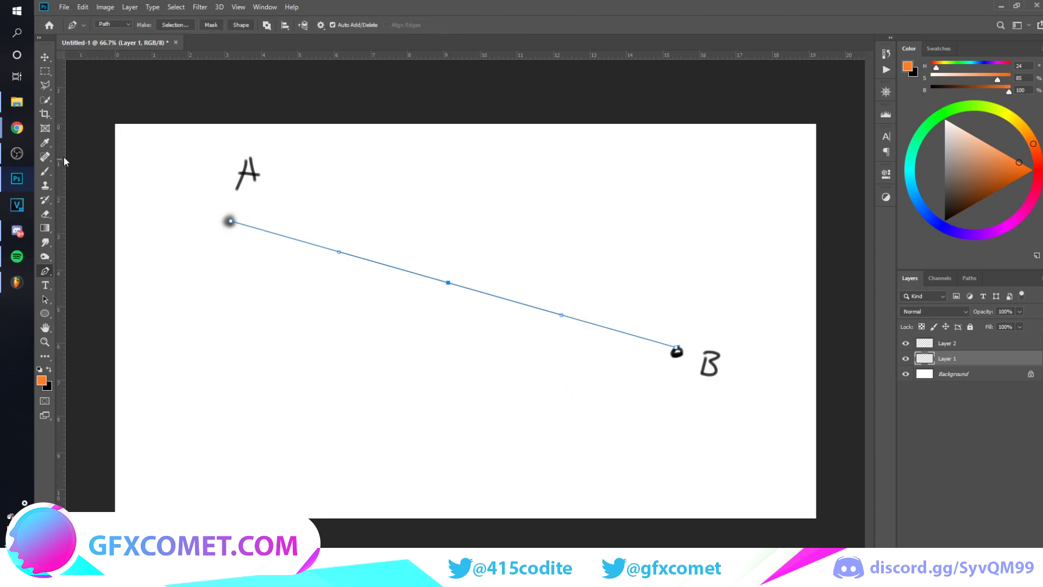
# - Set the brush to 4 px size and 100% opacity
pyautogui.press('b')
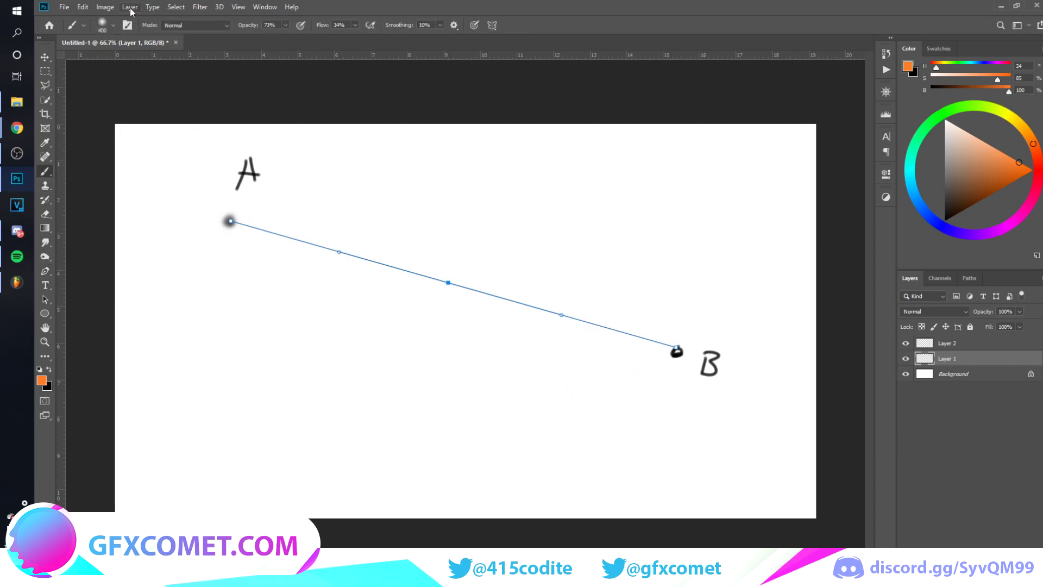
pyautogui.click(113, 25)
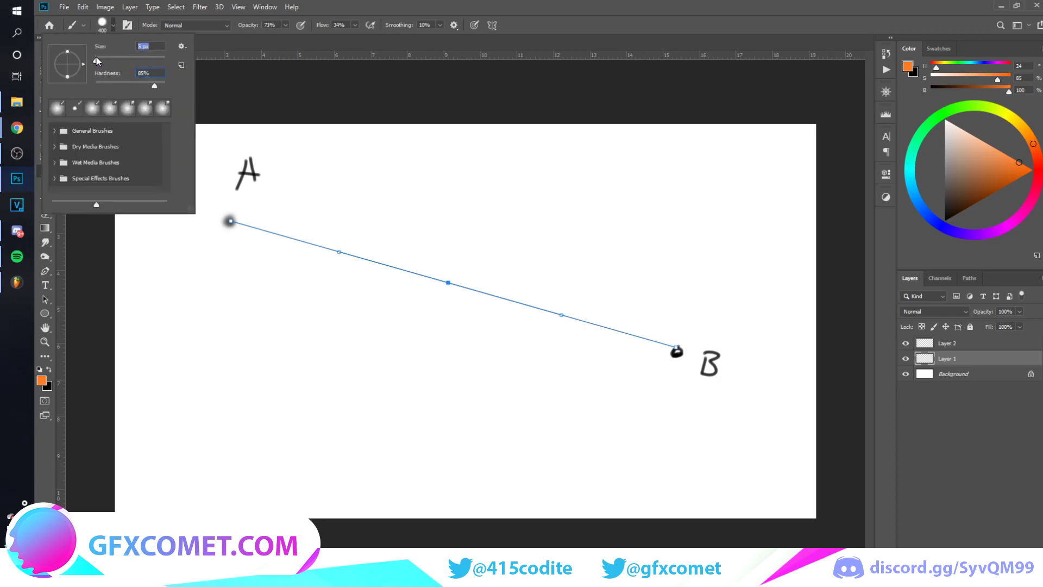
pyautogui.click(357, 5)
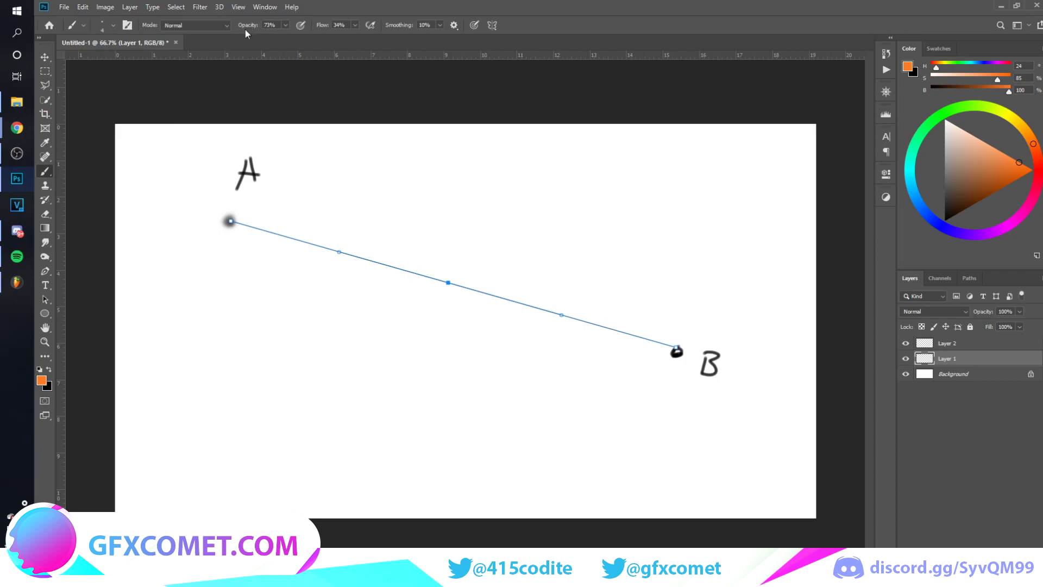
pyautogui.moveTo(237, 28); pyautogui.dragTo(340, 106)
pyautogui.click(44, 272)
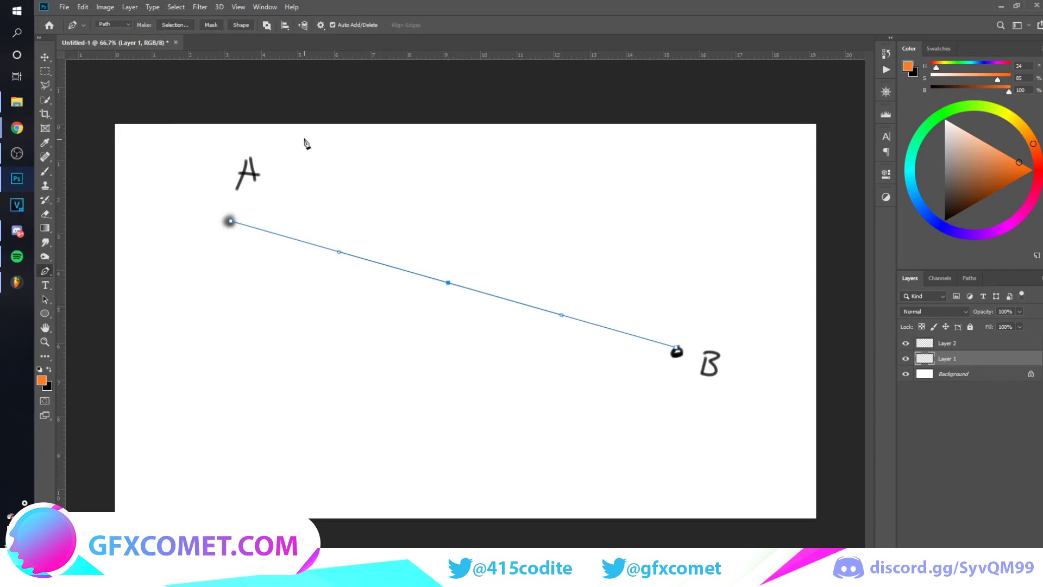
# - Stroke the A–B path with the Brush in orange and hide the path outline
pyautogui.rightClick(355, 248)
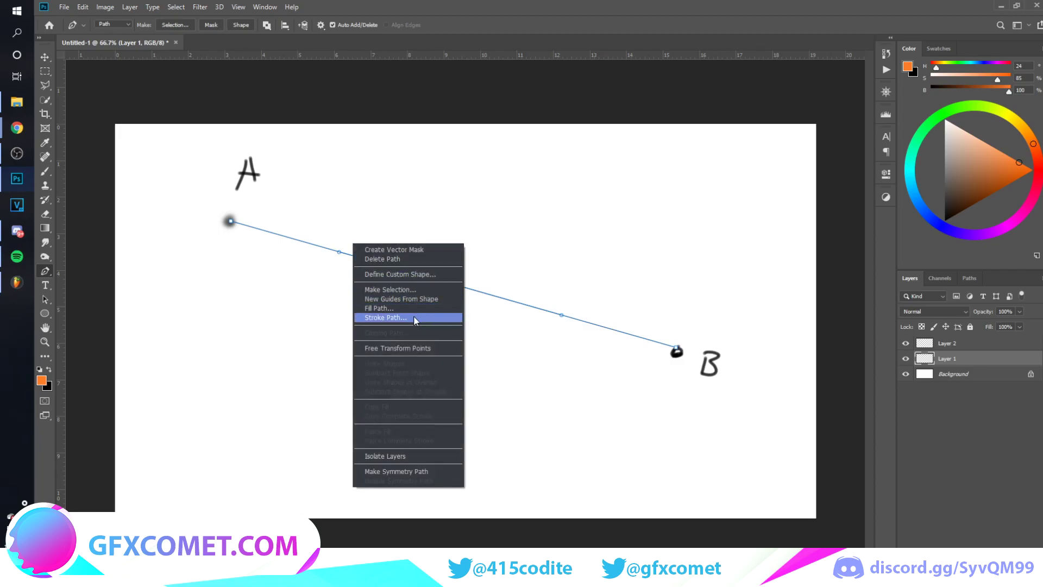
pyautogui.click(396, 318)
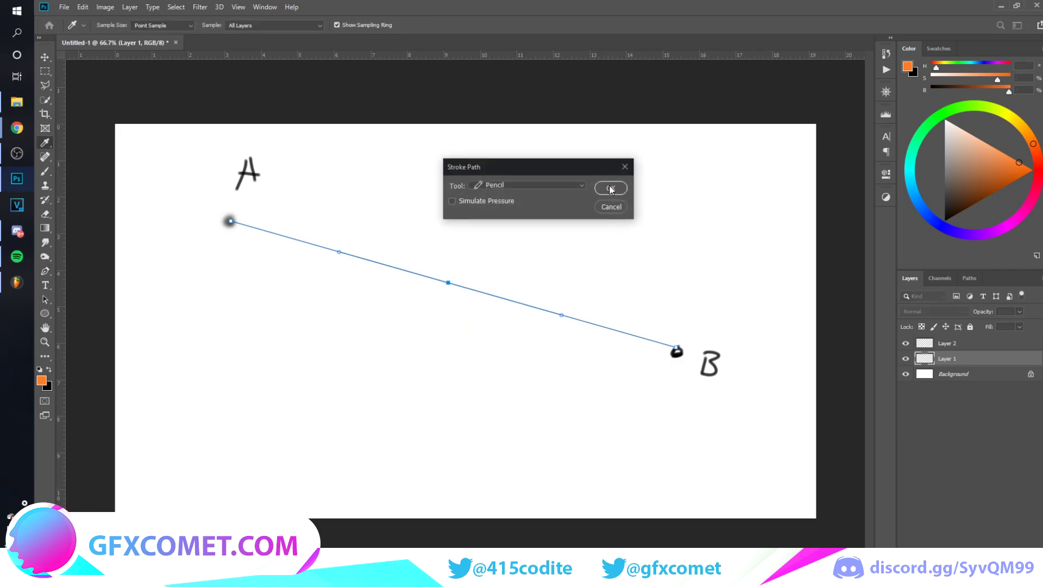
pyautogui.click(543, 185)
pyautogui.click(514, 206)
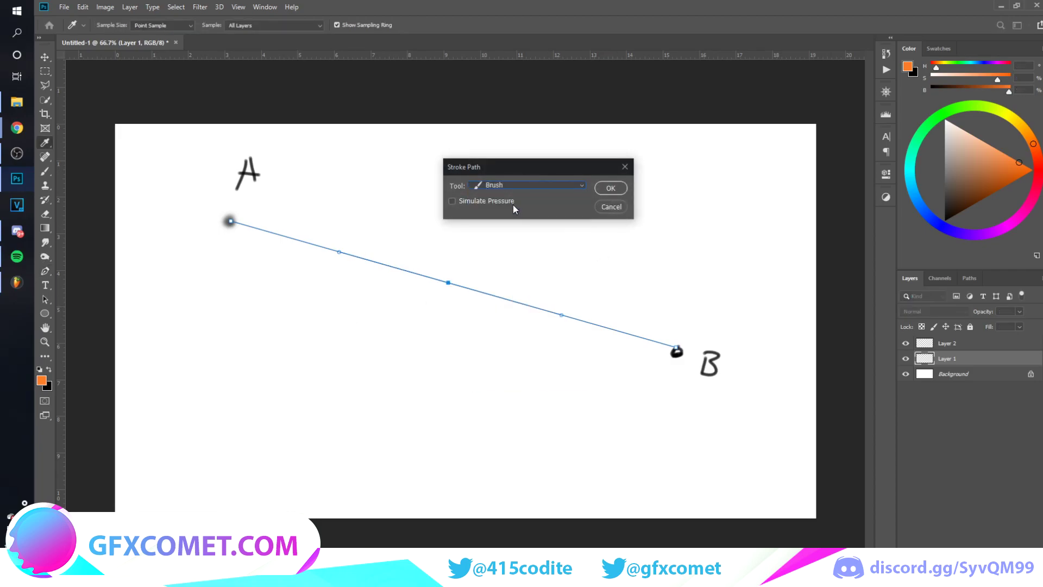
pyautogui.click(601, 190)
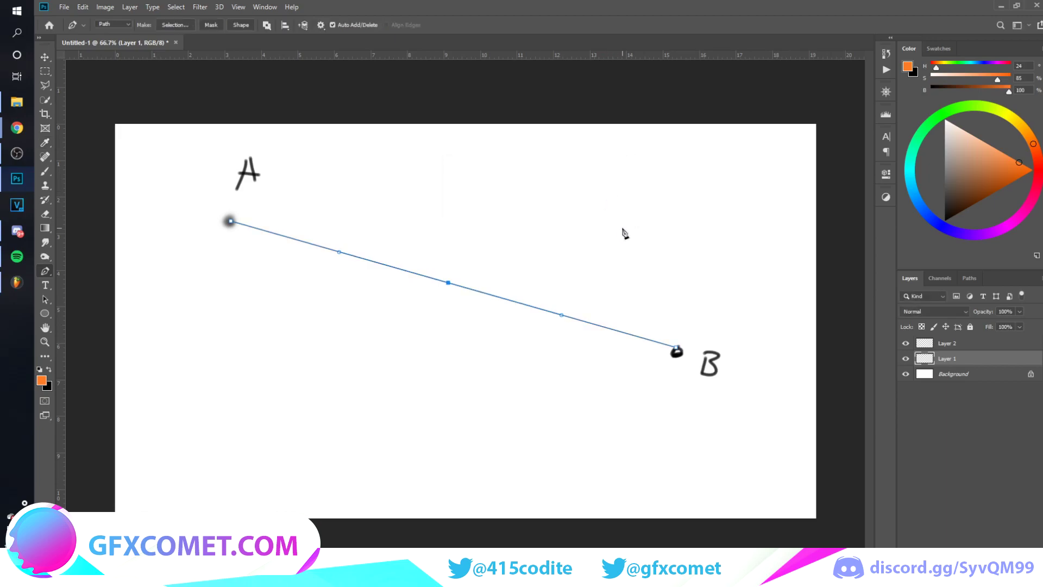
pyautogui.press('Return')
# - Check the path and brush settings, then add an empty Layer 3
pyautogui.rightClick(443, 294)
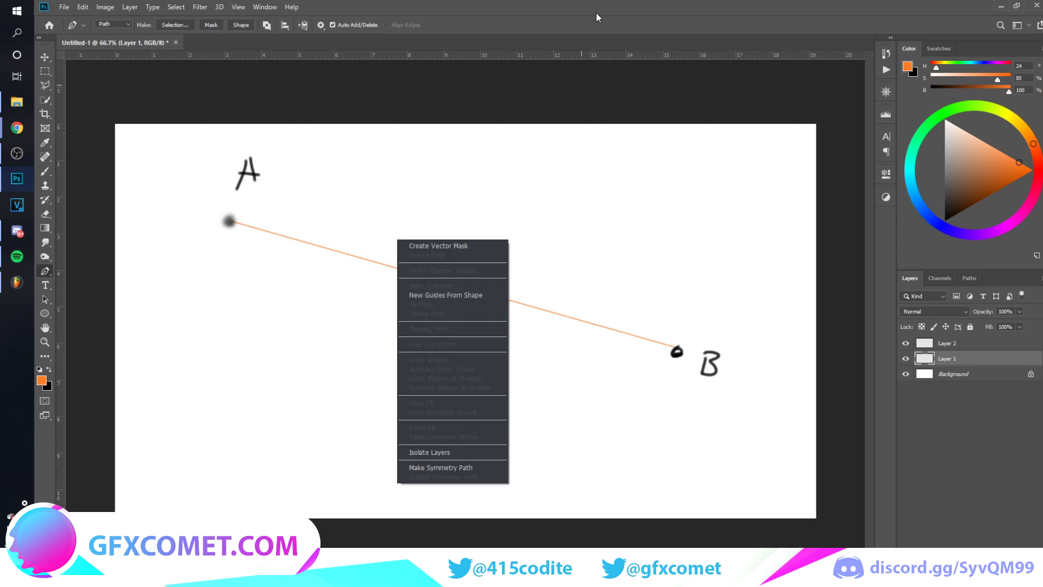
pyautogui.click(284, 241)
pyautogui.click(45, 171)
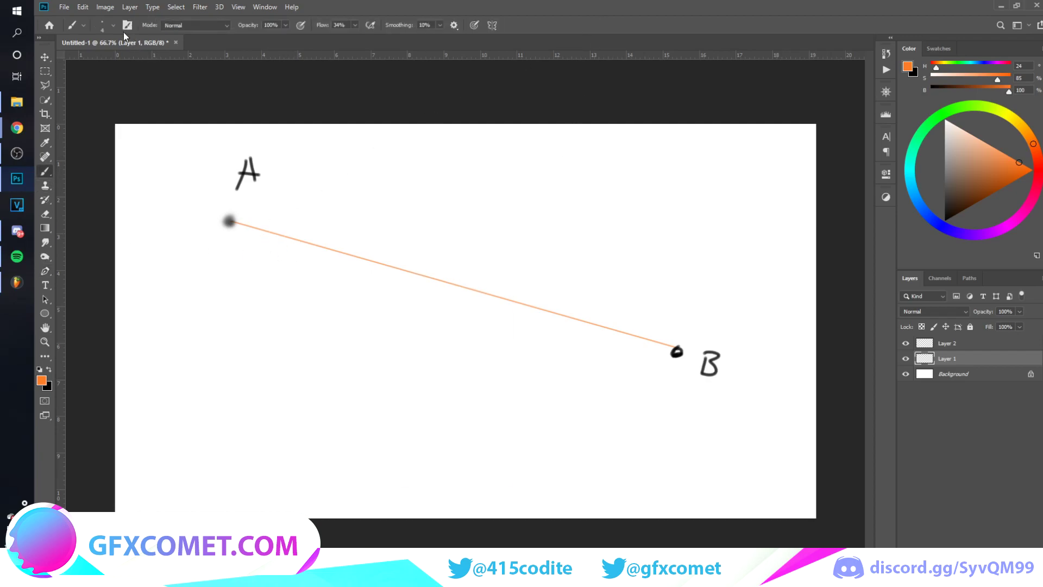
pyautogui.click(113, 25)
pyautogui.click(114, 27)
pyautogui.click(45, 272)
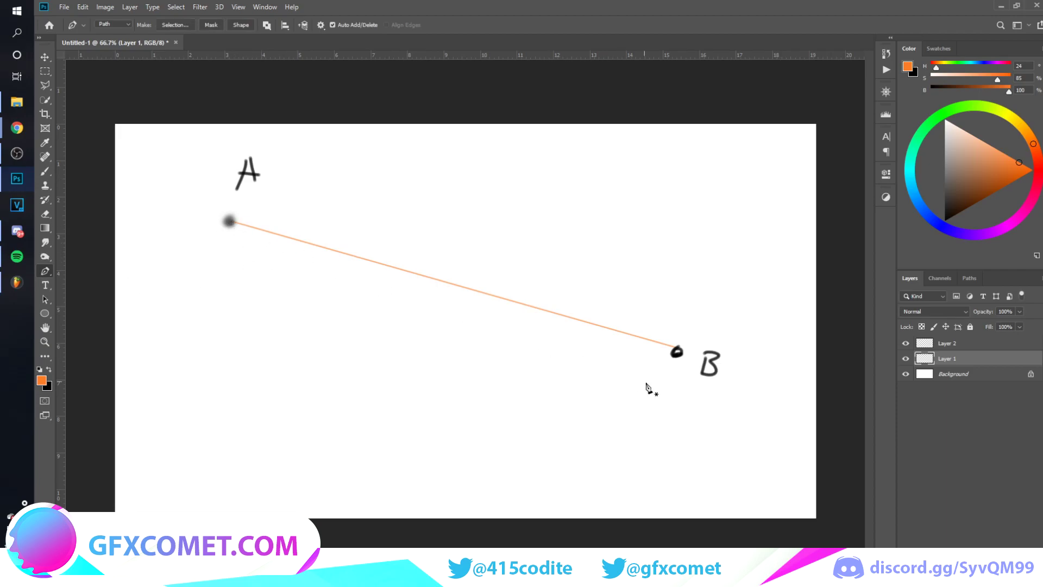
pyautogui.hotkey('ctrl', 'shift', 'alt', 'n')
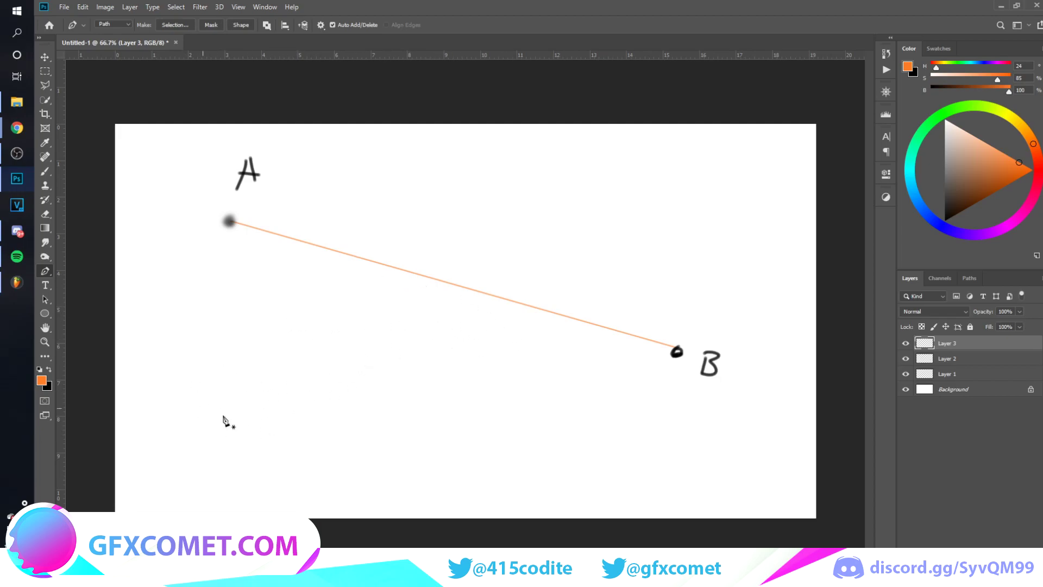
# - Draw a curved path below the orange line from a left anchor to a middle anchor, then delete the extra end point
pyautogui.click(173, 362)
pyautogui.moveTo(357, 383); pyautogui.dragTo(448, 449)
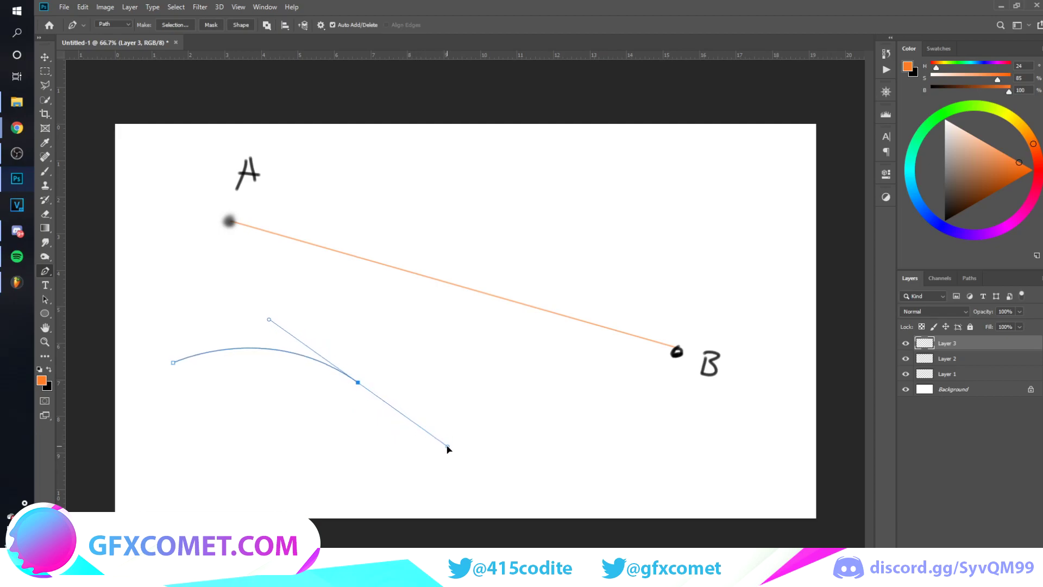
pyautogui.click(508, 341)
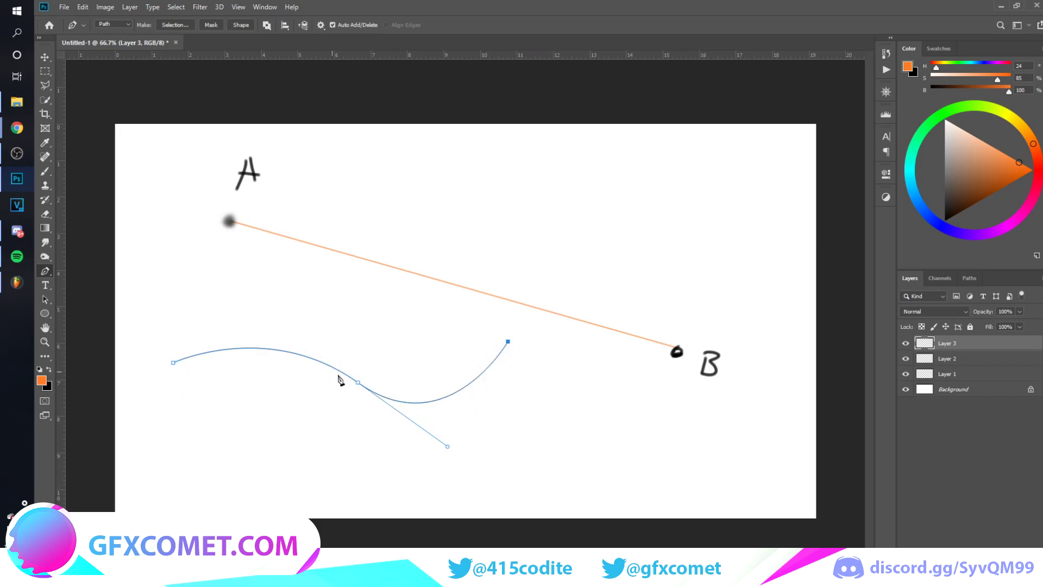
pyautogui.moveTo(508, 341); pyautogui.dragTo(497, 341)
pyautogui.press('BackSpace')
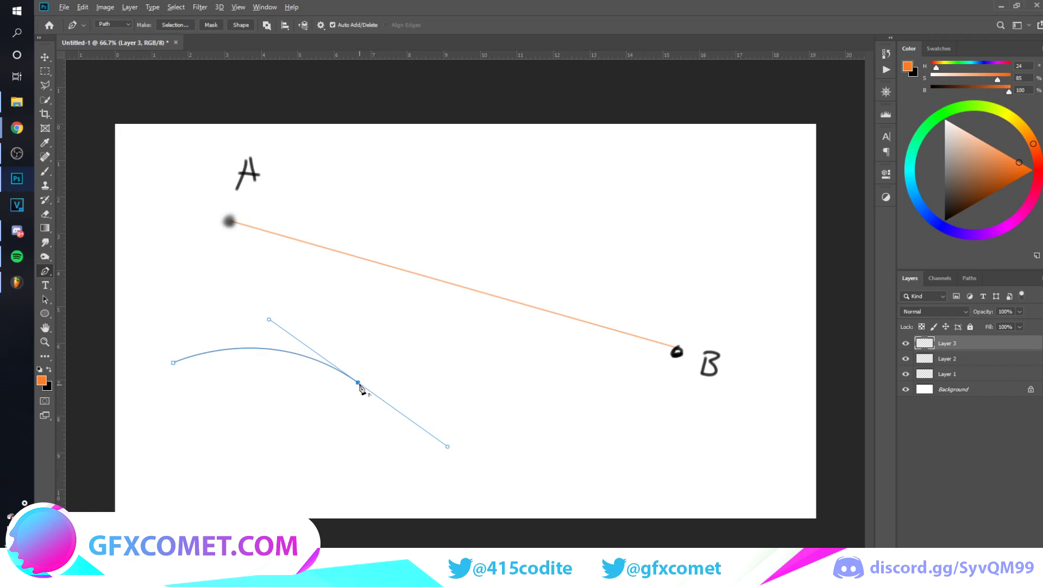
# - Make the middle anchor a corner, then add a straight segment upward and a downward-bending curve with a sharp corner
pyautogui.keyDown('alt'); pyautogui.click(360, 384); pyautogui.keyUp('alt')
pyautogui.click(458, 344)
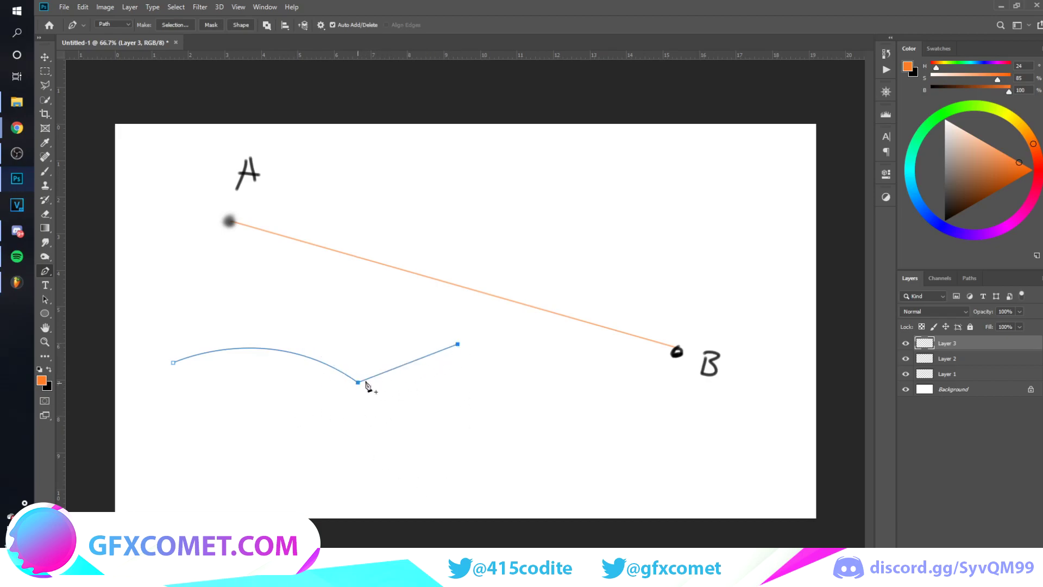
pyautogui.hotkey('ctrl', 'z')
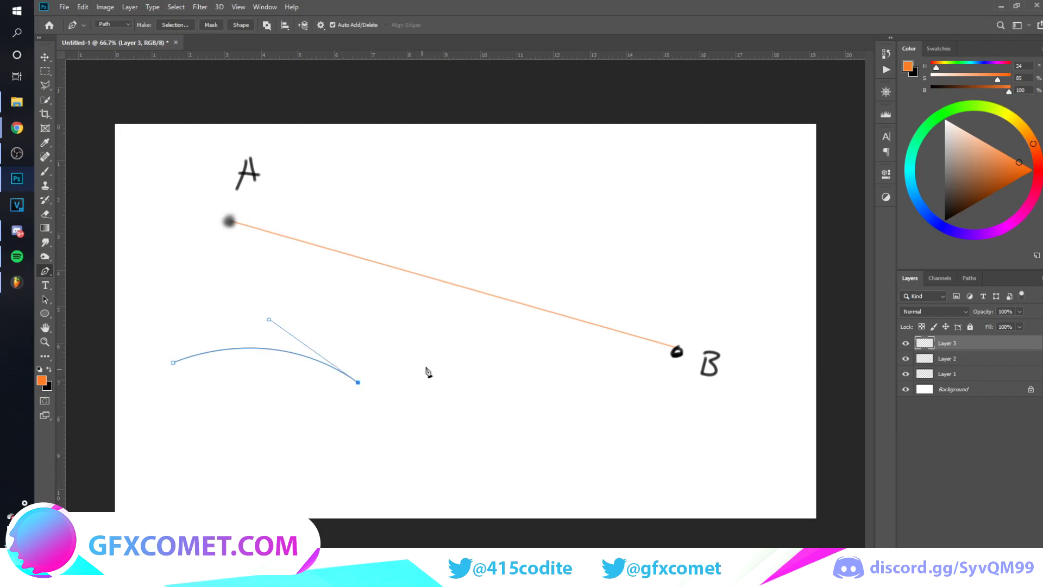
pyautogui.click(420, 329)
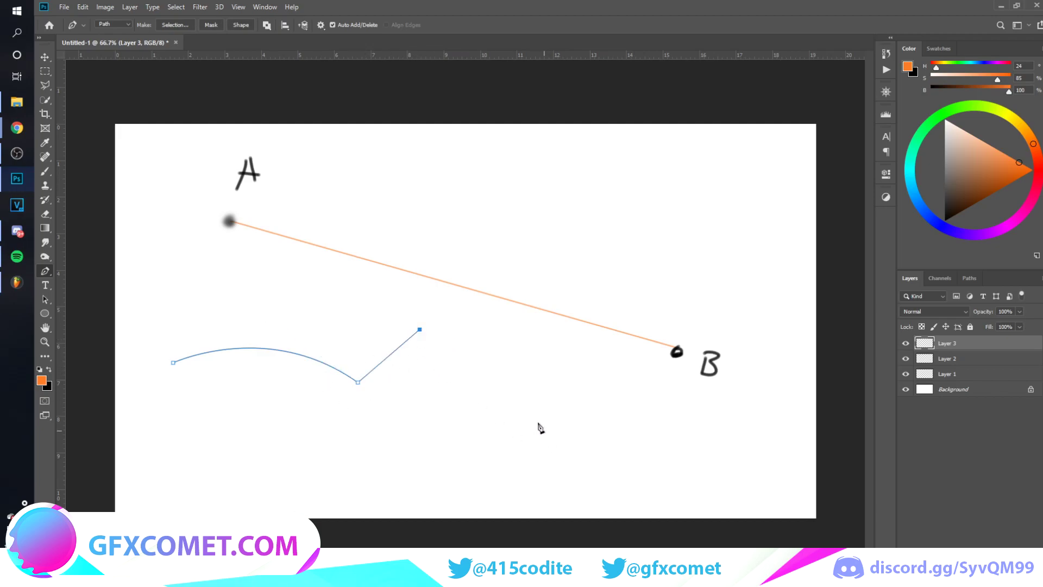
pyautogui.moveTo(485, 437); pyautogui.dragTo(450, 542)
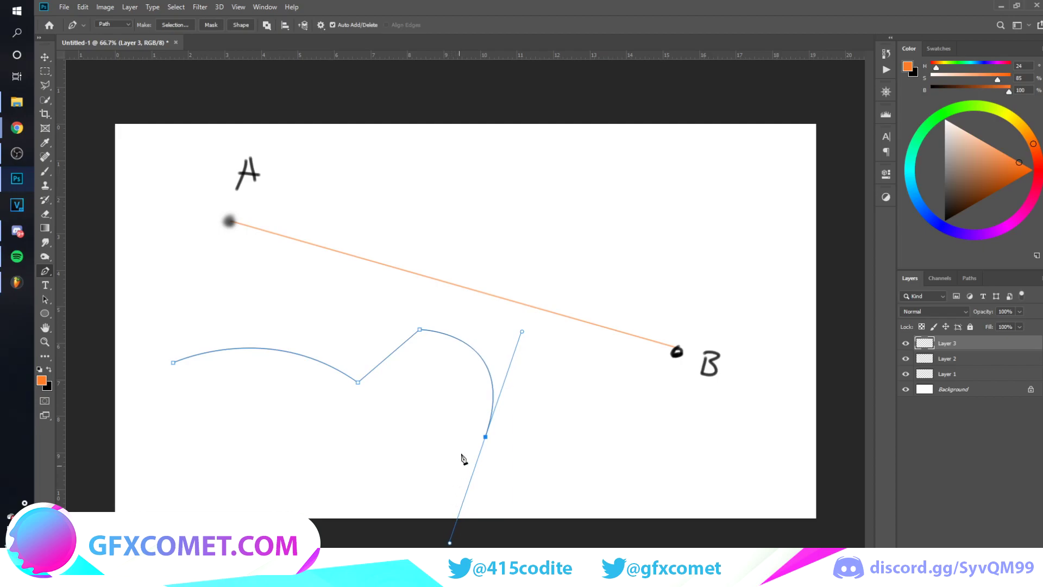
pyautogui.keyDown('alt'); pyautogui.click(486, 438); pyautogui.keyUp('alt')
# - Add a straight segment to the lower left and a curve to the left corner, then close at the start
pyautogui.click(350, 452)
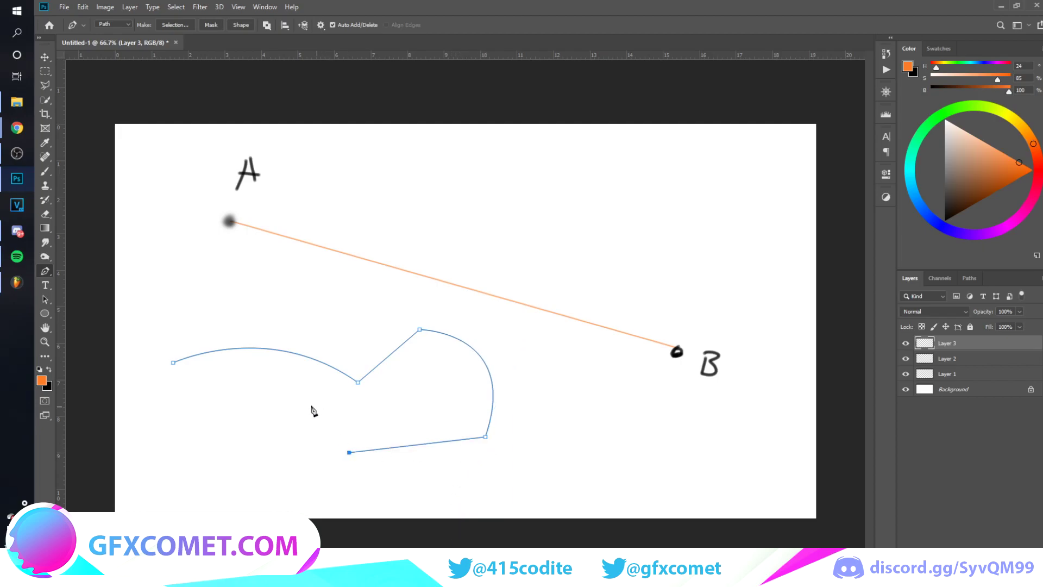
pyautogui.moveTo(172, 394); pyautogui.dragTo(46, 434)
pyautogui.click(170, 395)
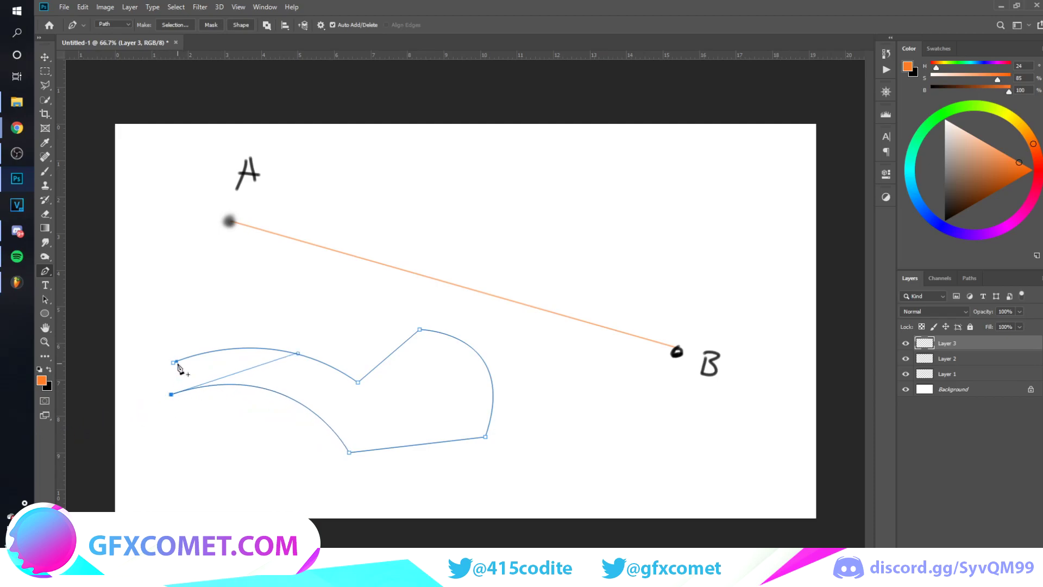
pyautogui.click(174, 363)
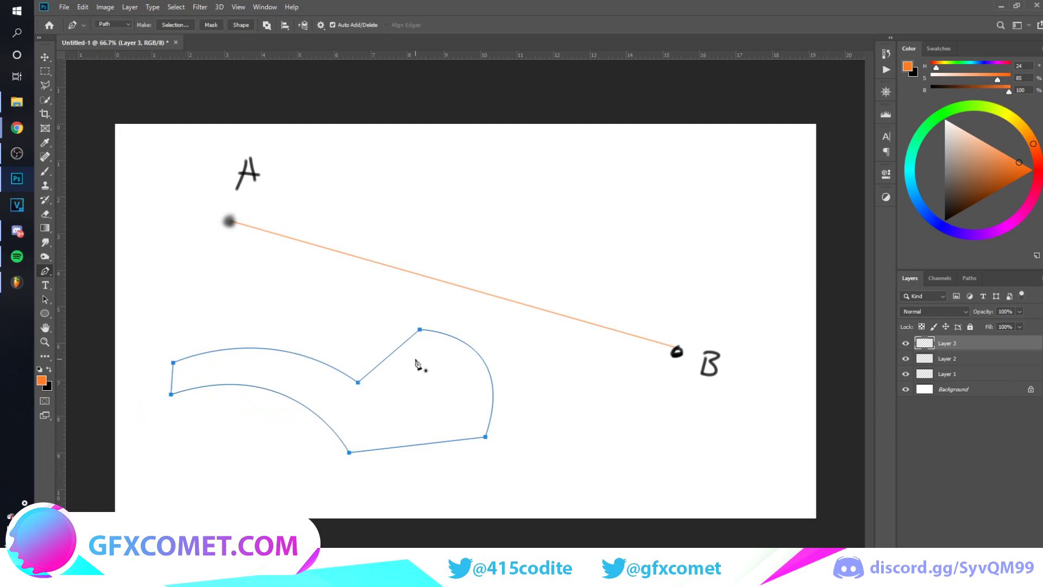